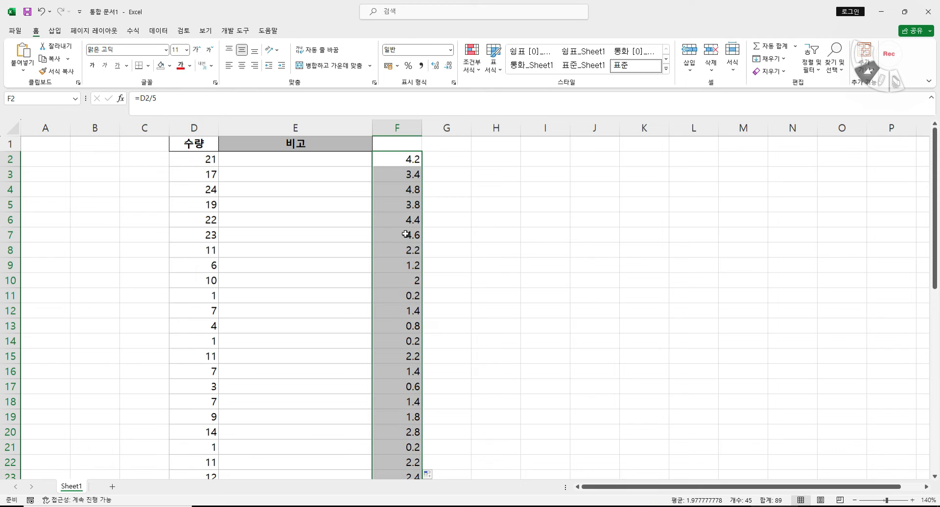
- Inspect the division formula in cell F7
double_click(399, 235)
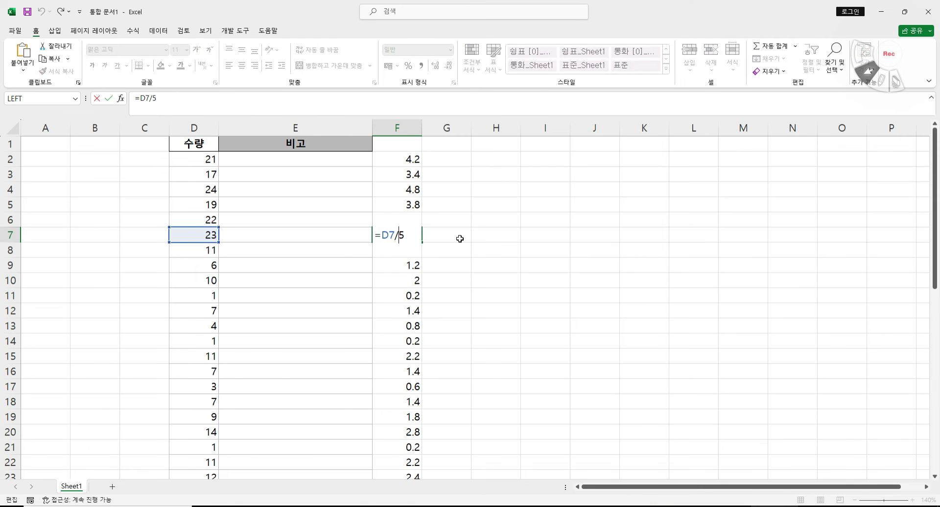
key(Escape)
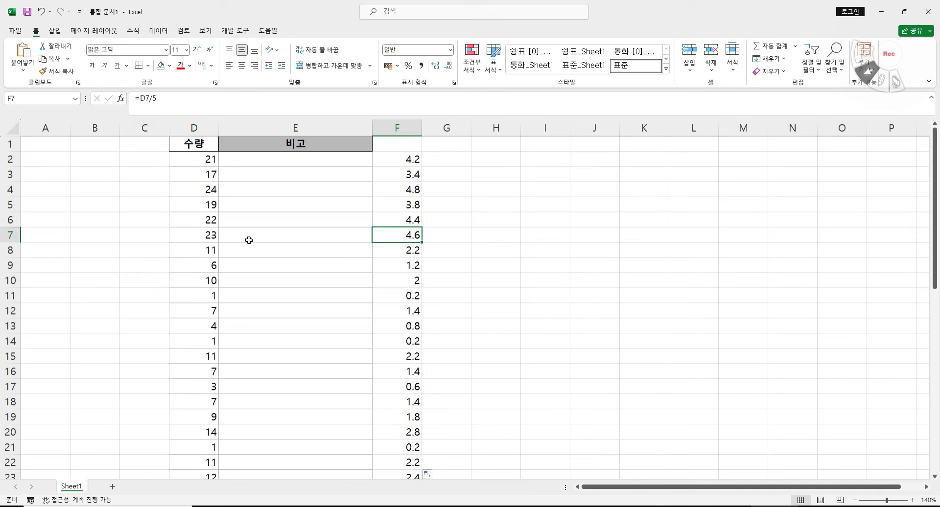
mouse_move(493, 228)
mouse_down()
mouse_move(508, 251)
mouse_move(531, 251)
mouse_move(515, 255)
mouse_up()
mouse_move(558, 219)
mouse_down()
mouse_move(527, 255)
mouse_move(610, 238)
mouse_move(599, 252)
mouse_up()
mouse_move(640, 225)
mouse_down()
mouse_move(625, 248)
mouse_move(652, 245)
mouse_move(635, 264)
mouse_up()
click(669, 250)
click(676, 249)
click(681, 249)
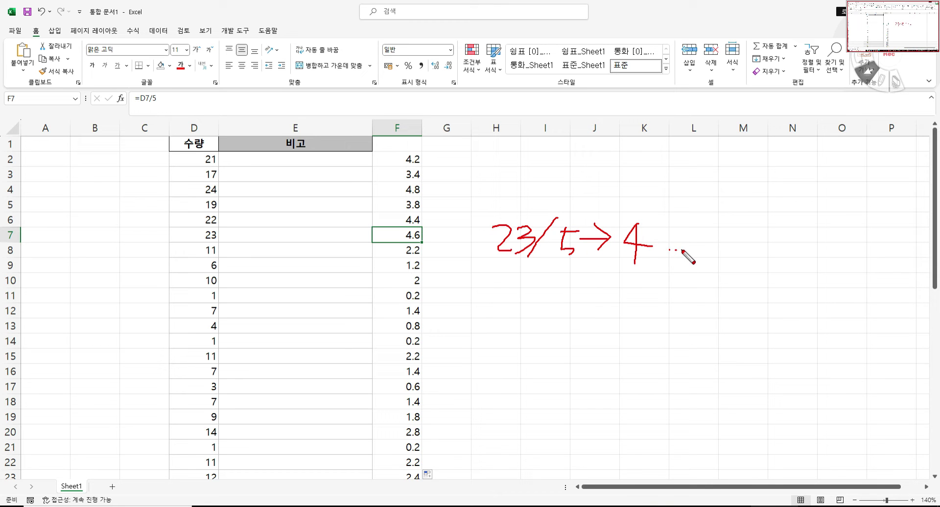
mouse_move(706, 222)
mouse_down()
mouse_move(719, 234)
mouse_move(744, 235)
mouse_move(732, 251)
mouse_up()
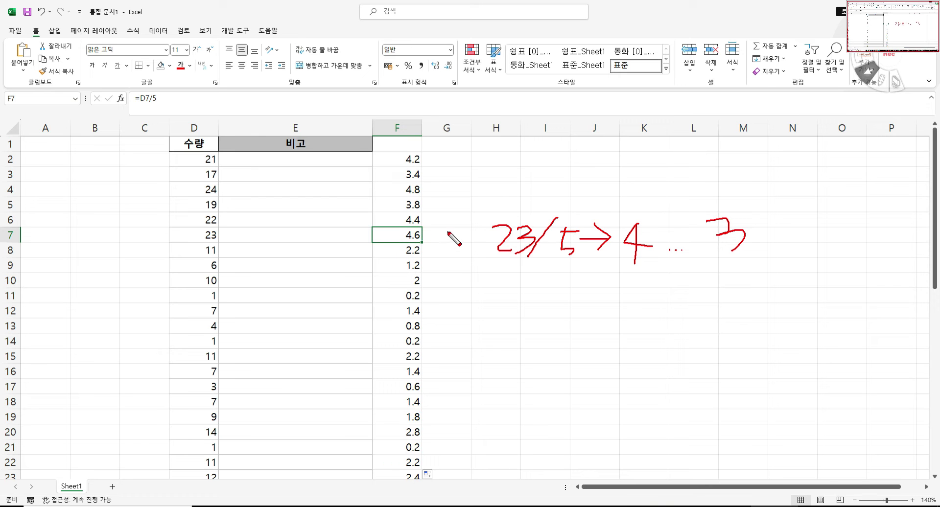
key(Escape)
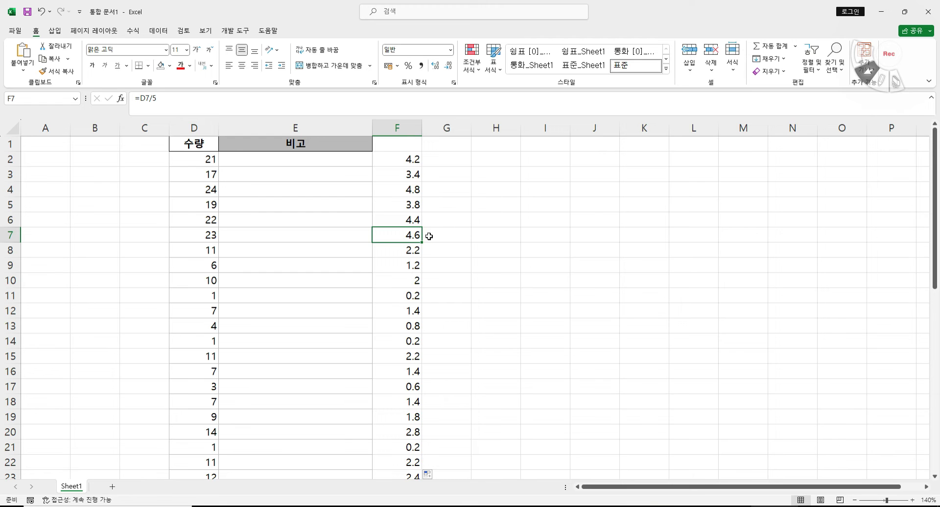
click(452, 236)
click(418, 220)
click(454, 221)
- Start a REPT formula in cell E2 and bring up its function arguments
click(336, 157)
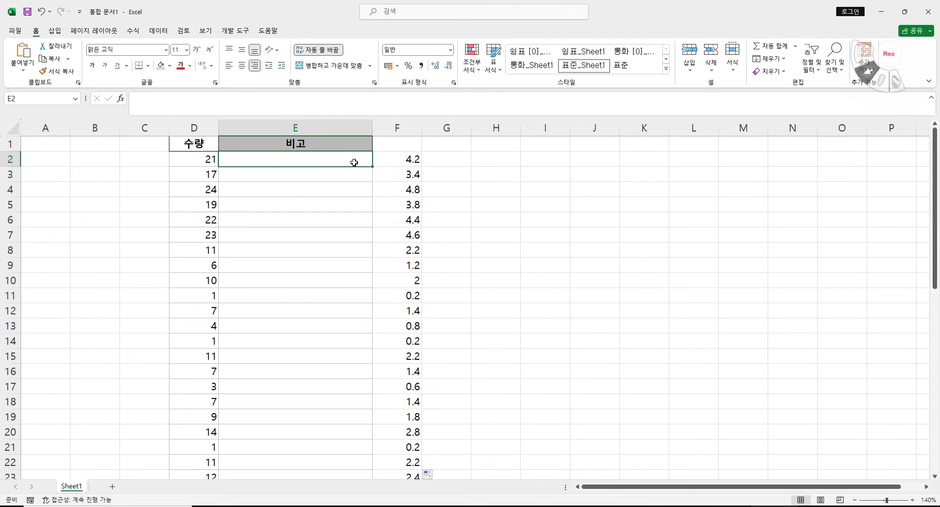
text(=)
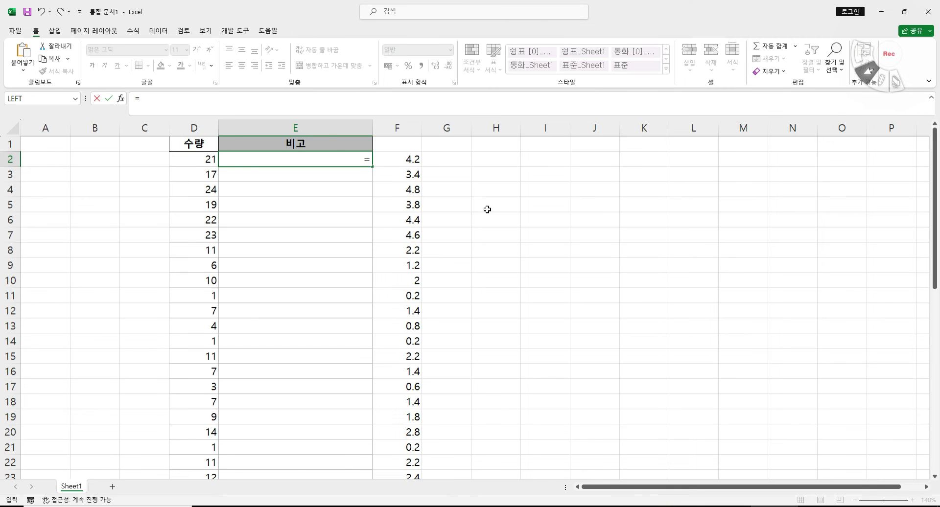
text(ㄱㄷ)
text(rep)
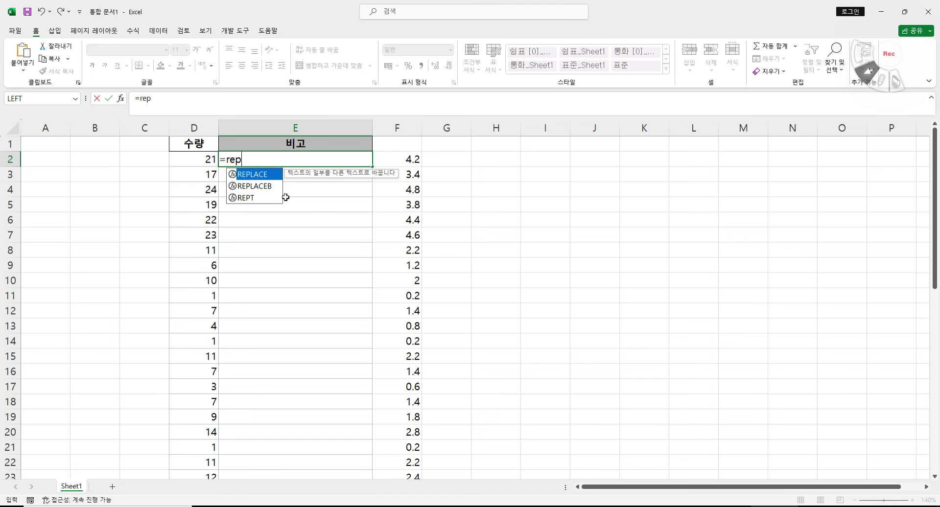
double_click(263, 198)
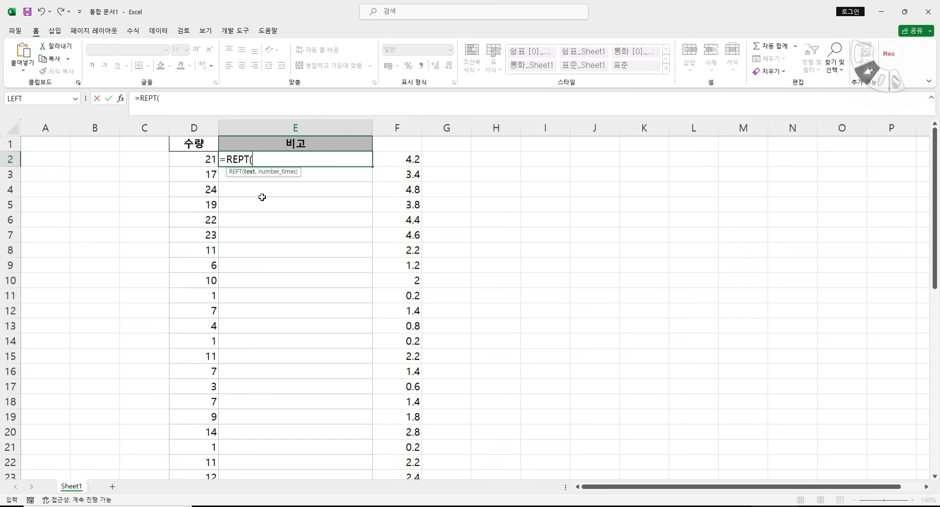
click(119, 99)
drag(231, 158, 459, 190)
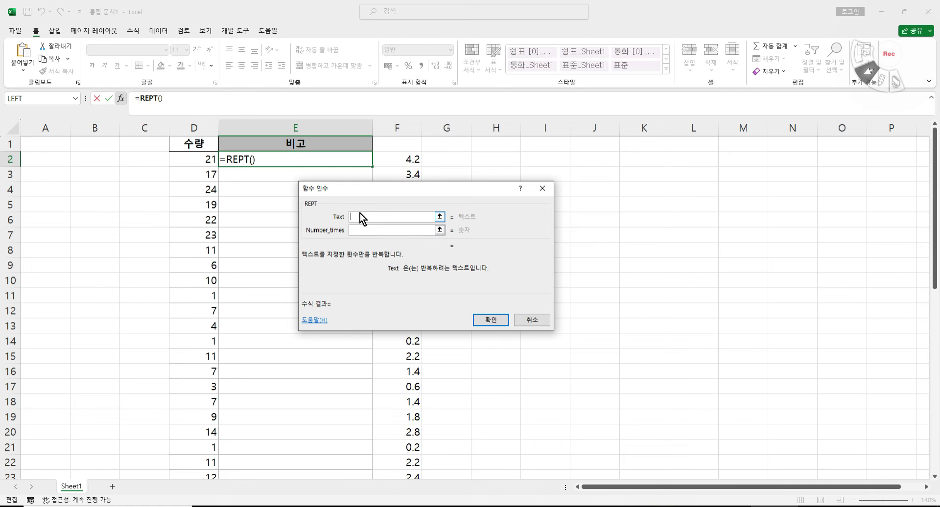
- Set REPT's Text argument to the quoted star symbol "★"
text("a)
key(BackSpace)
text(ㅁ)
key(Hangul_Hanja)
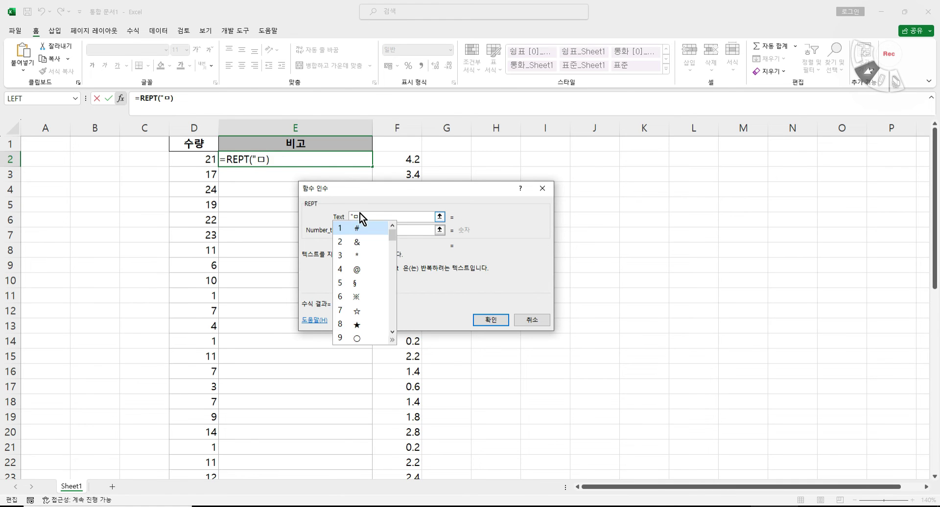
click(369, 322)
text(")
- Set Number_times to D2/5, accept the formula, and fill it down the 비고 column
click(374, 230)
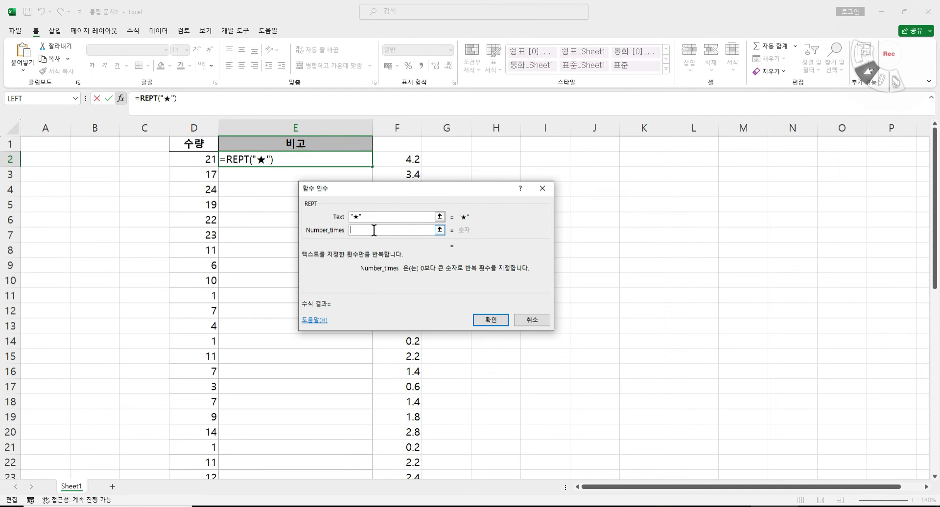
click(191, 160)
text(/5)
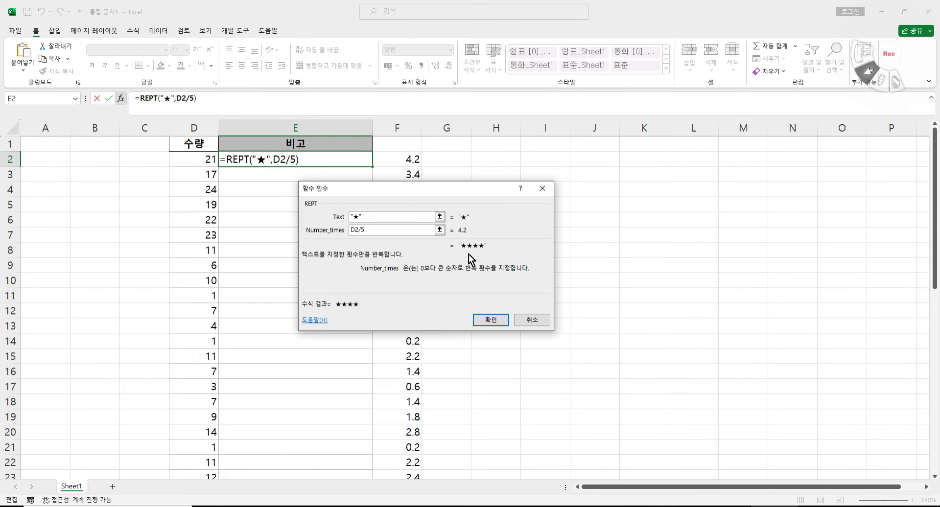
click(490, 320)
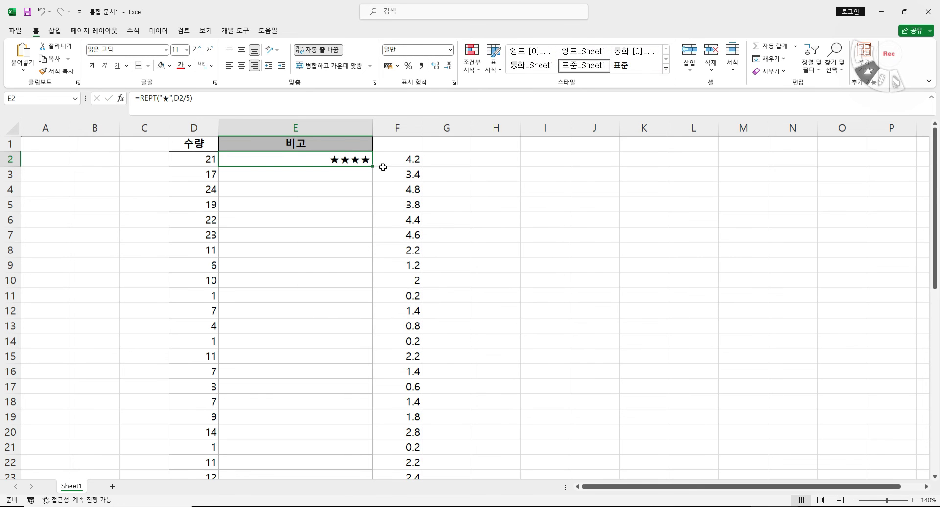
double_click(375, 166)
click(497, 280)
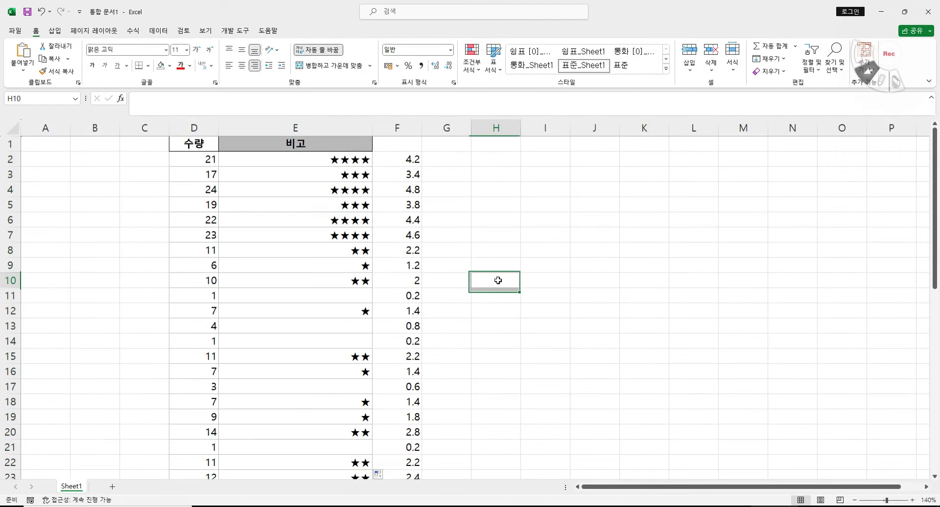
- Highlight cells E6:F7 with an orange fill
drag(300, 220, 392, 236)
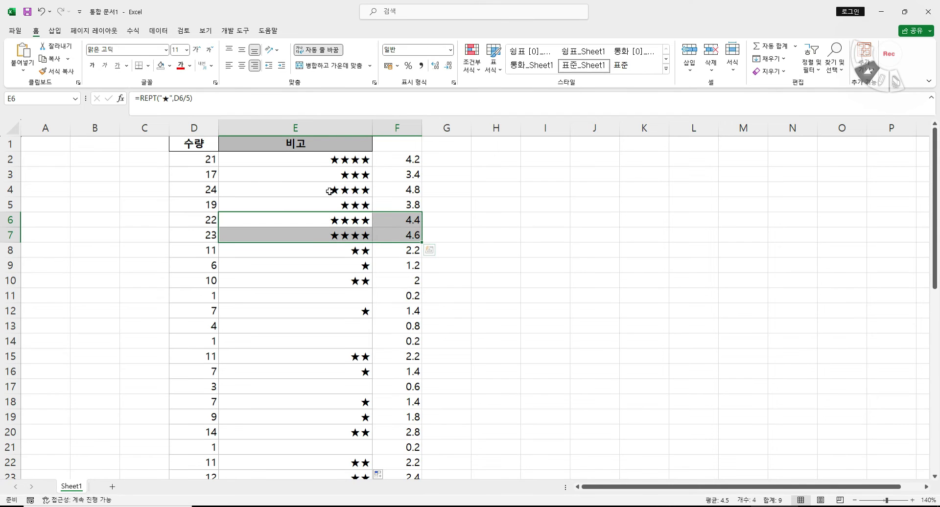
click(170, 66)
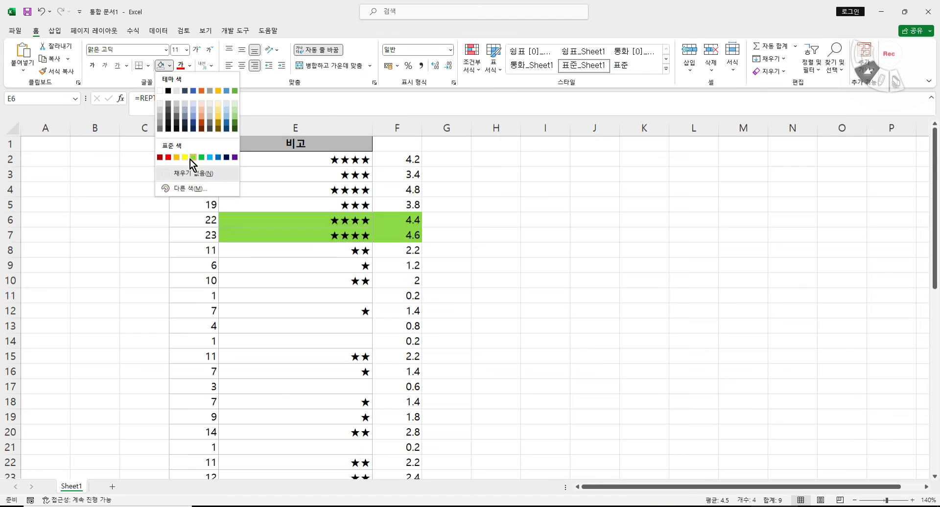
click(178, 158)
click(475, 231)
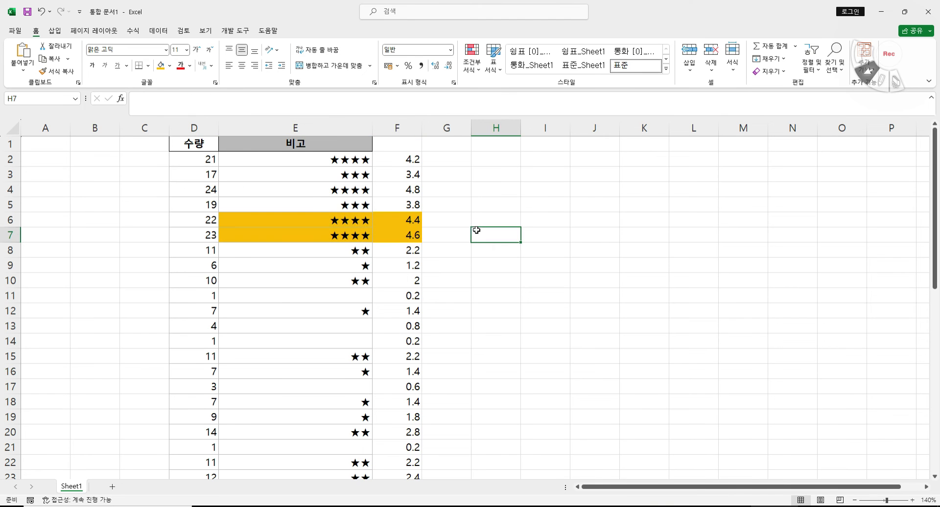
- Compare the quotients in F6:F7 with the repeated stars in E6:E7
click(411, 220)
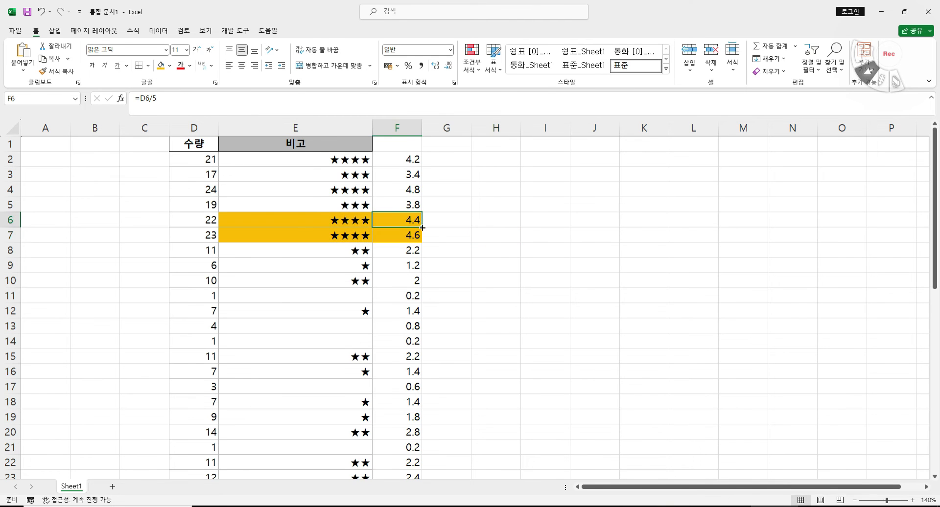
click(316, 220)
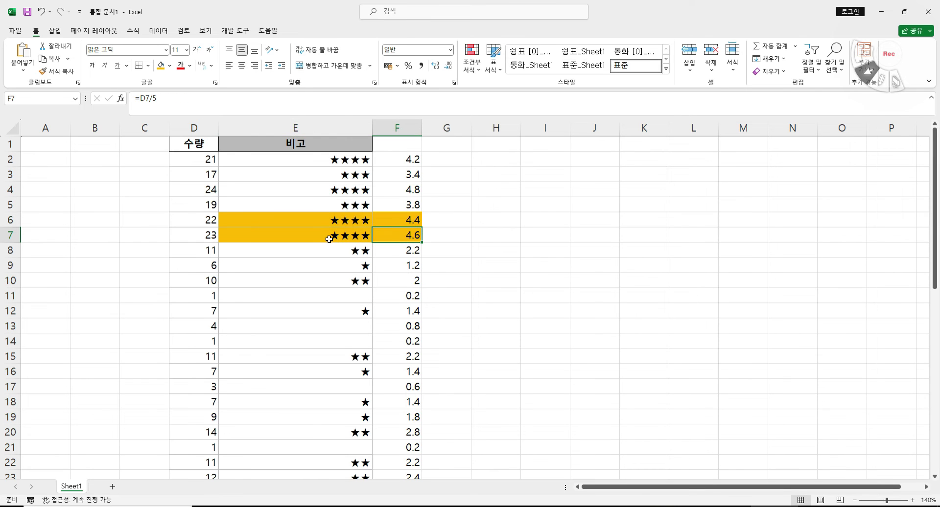
click(329, 236)
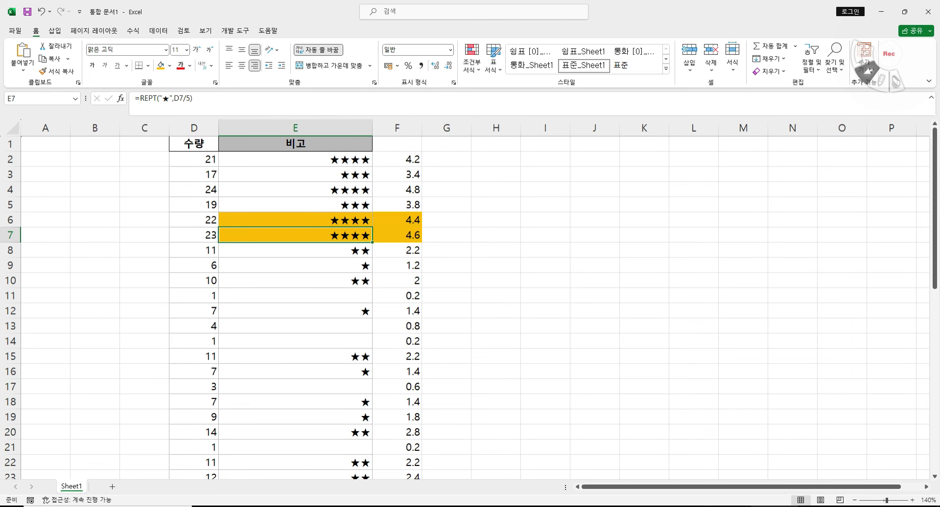
- Switch to Access and close the open 주문 table
click(725, 505)
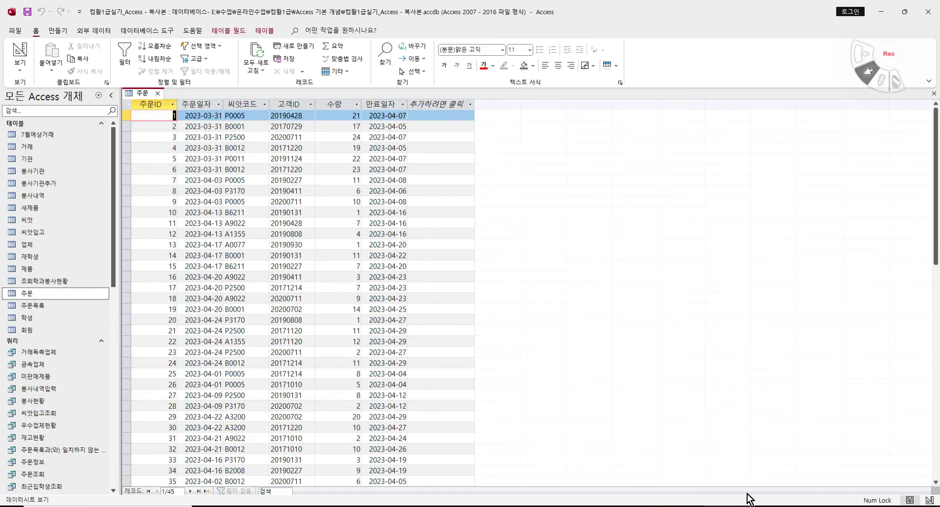
click(534, 506)
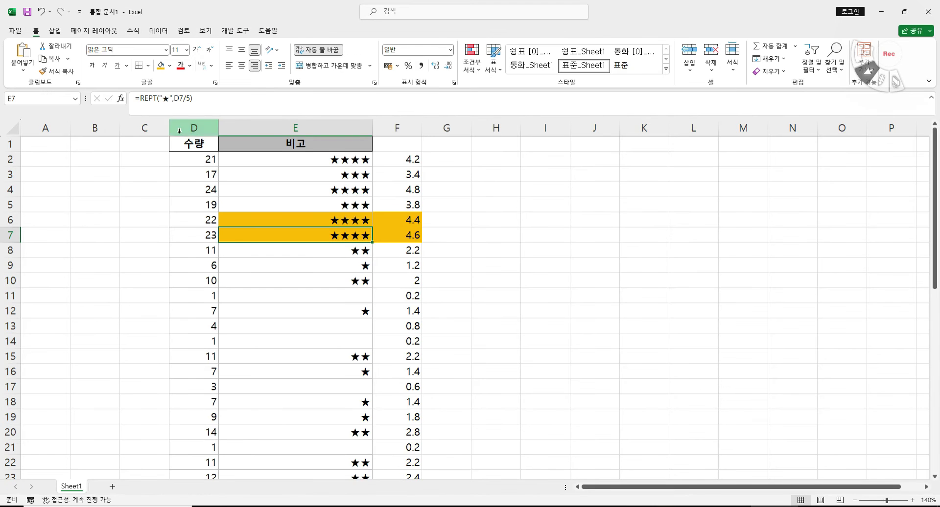
click(533, 506)
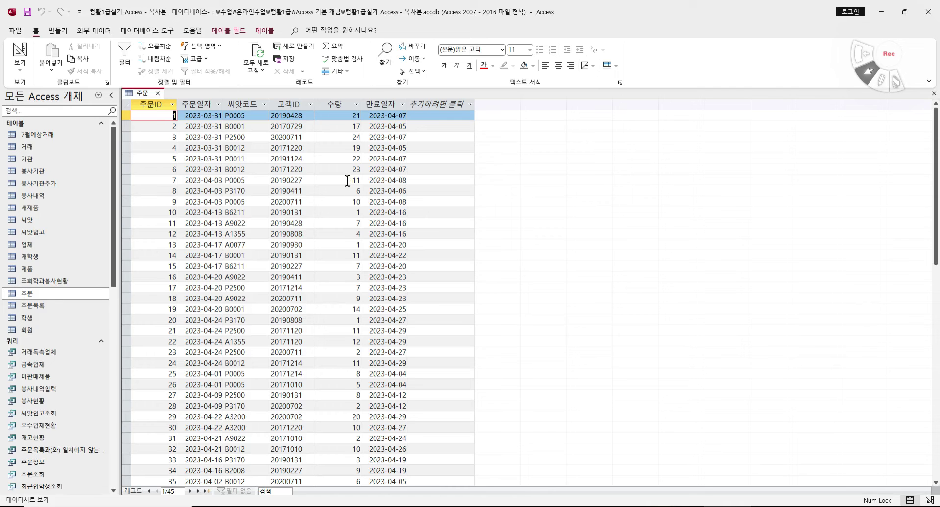
click(157, 93)
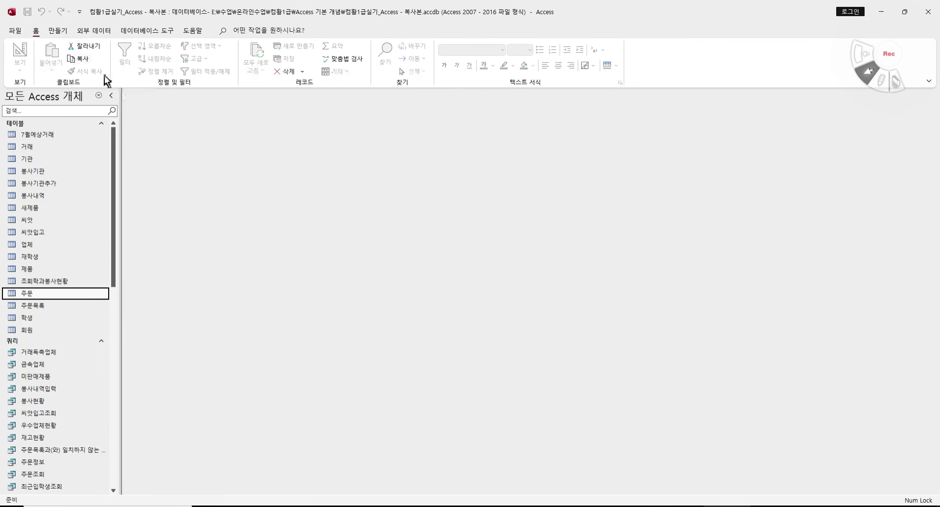
- Create a query in Design view from the 주문 table and add its 수량 field
click(57, 31)
click(179, 70)
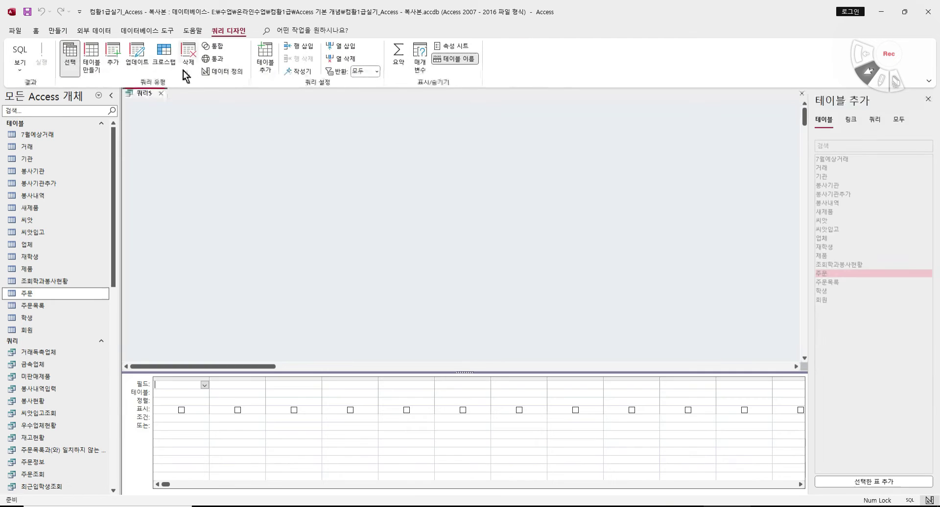
double_click(842, 275)
drag(214, 175, 241, 221)
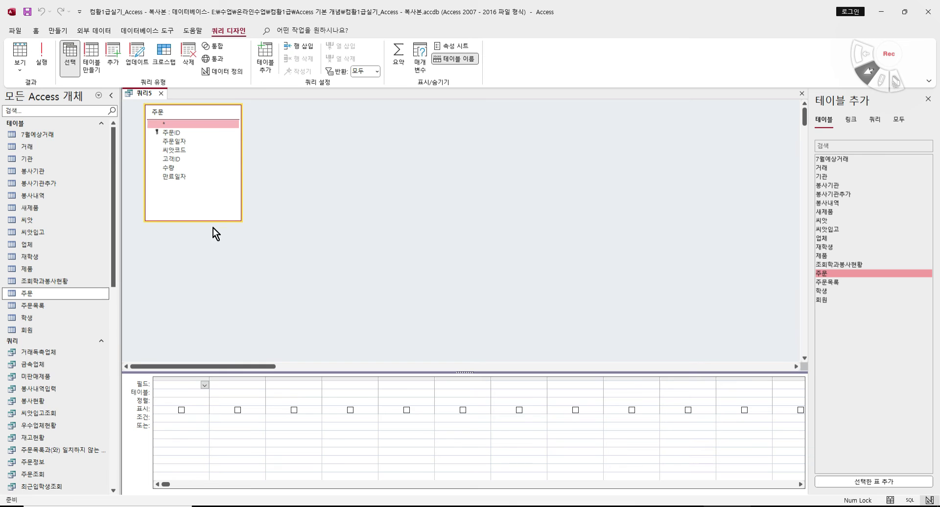
double_click(179, 168)
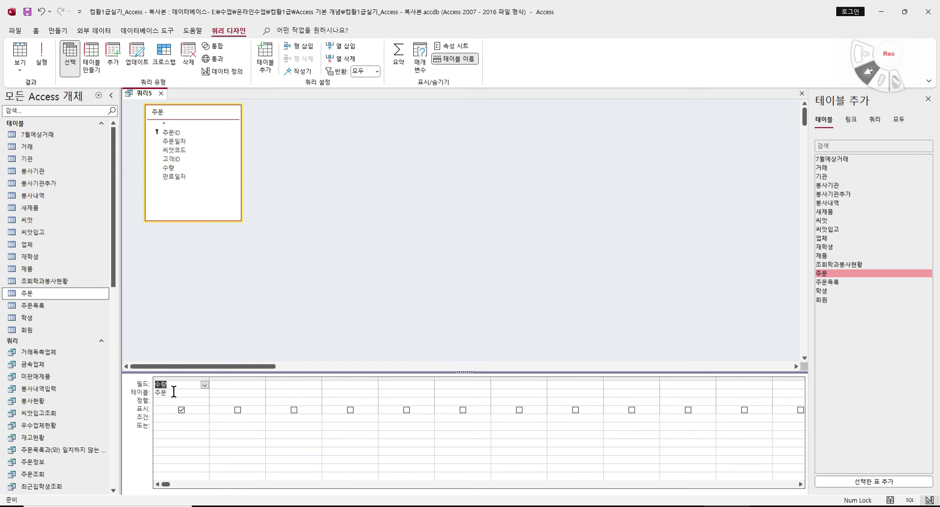
click(254, 385)
right_click(257, 387)
click(310, 473)
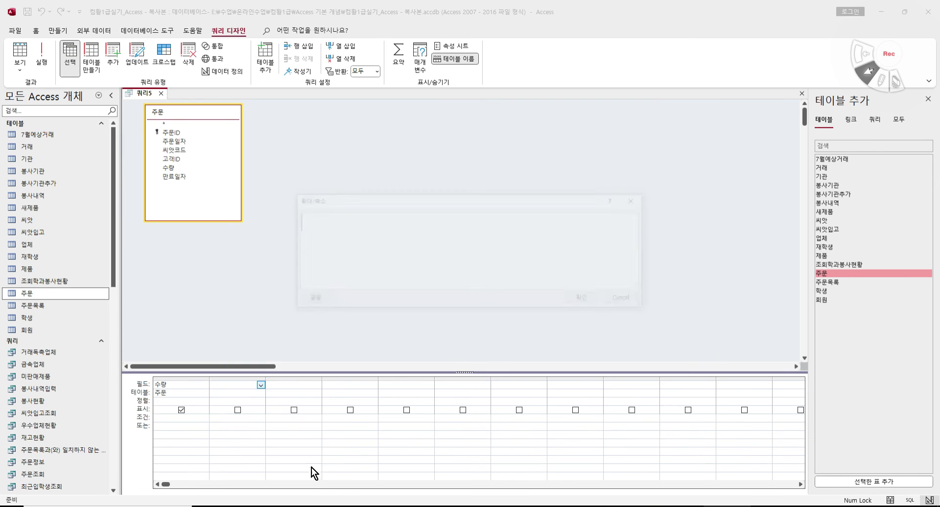
text(q)
text(비고)
text(:)
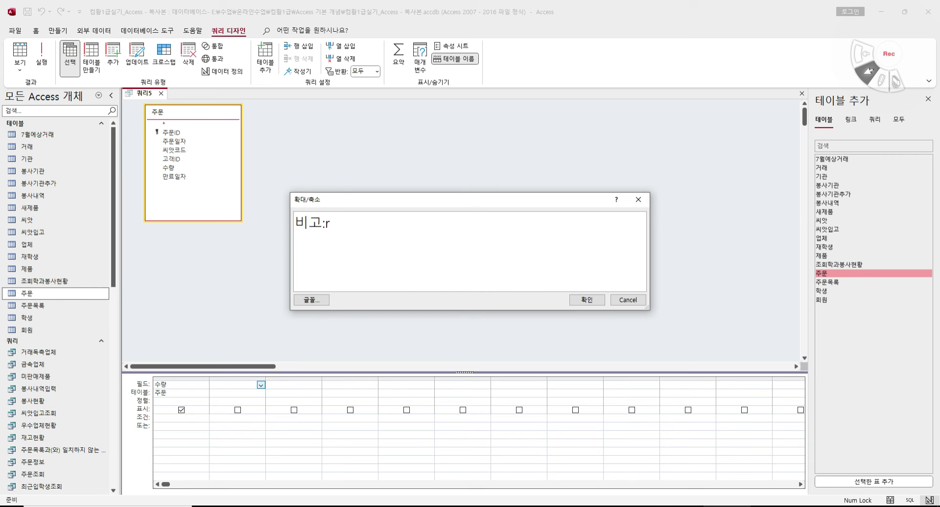
text(st)
text(ri)
text(nf()
key(BackSpace)
key(BackSpace)
text(g()
drag(371, 226, 288, 228)
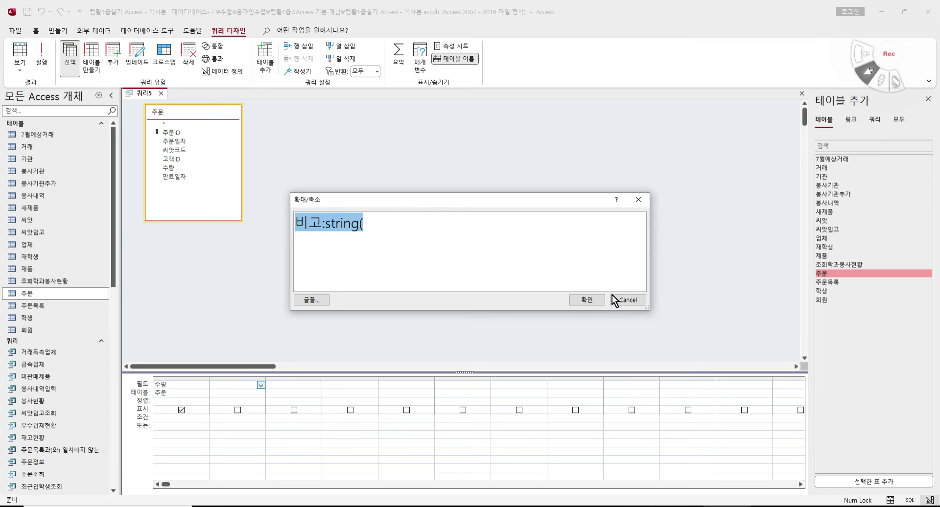
click(637, 302)
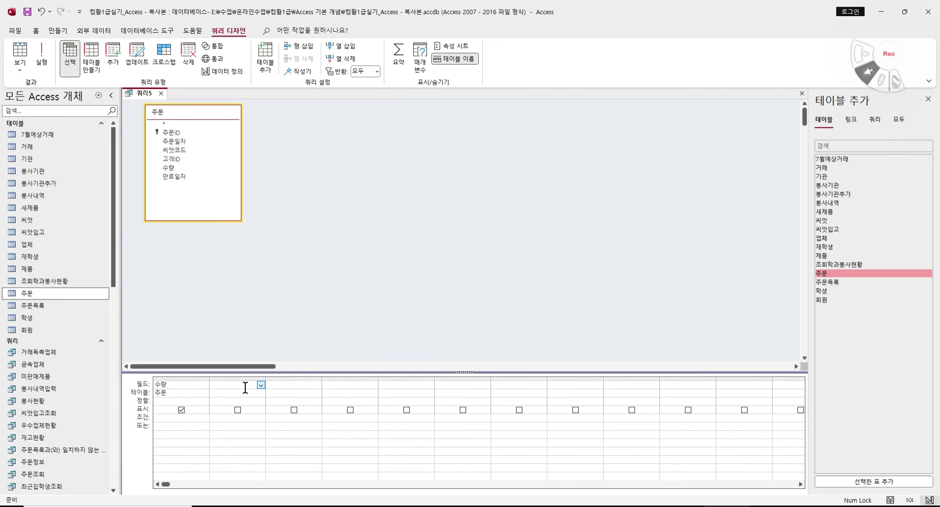
- Look up the syntax of the built-in String function in the Expression Builder, leaving the field expression empty
right_click(232, 387)
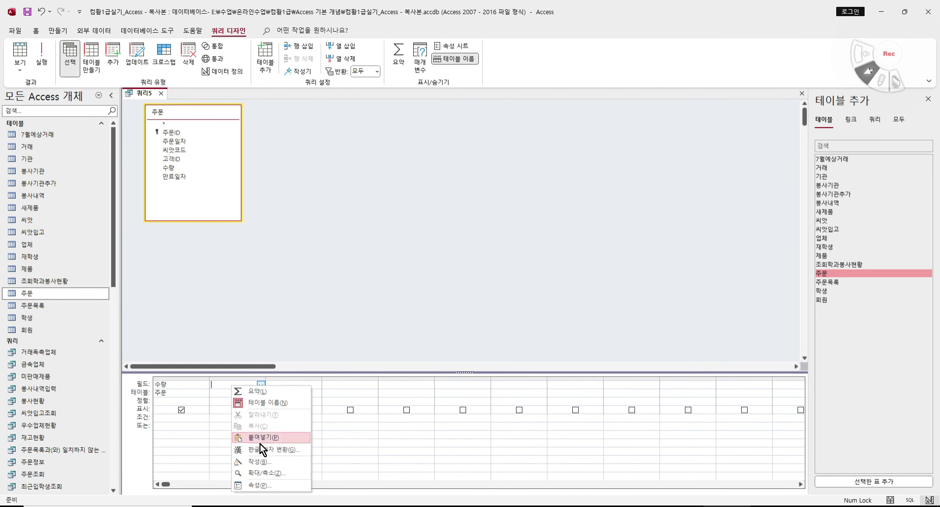
click(269, 462)
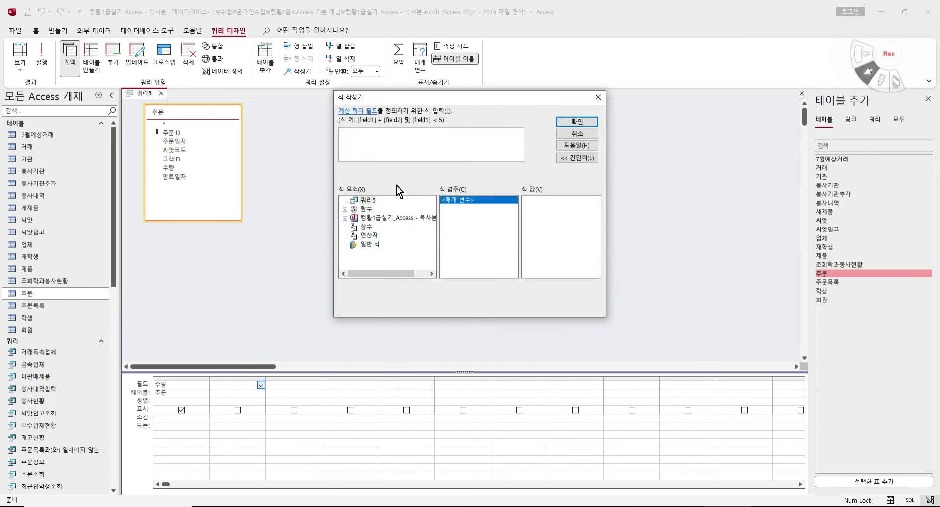
click(367, 210)
double_click(367, 209)
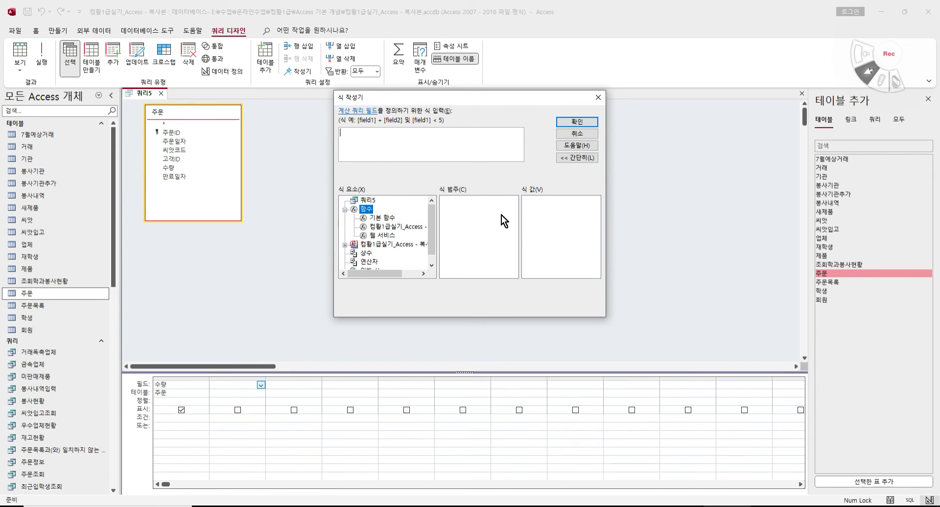
click(382, 217)
drag(596, 213, 539, 242)
click(533, 229)
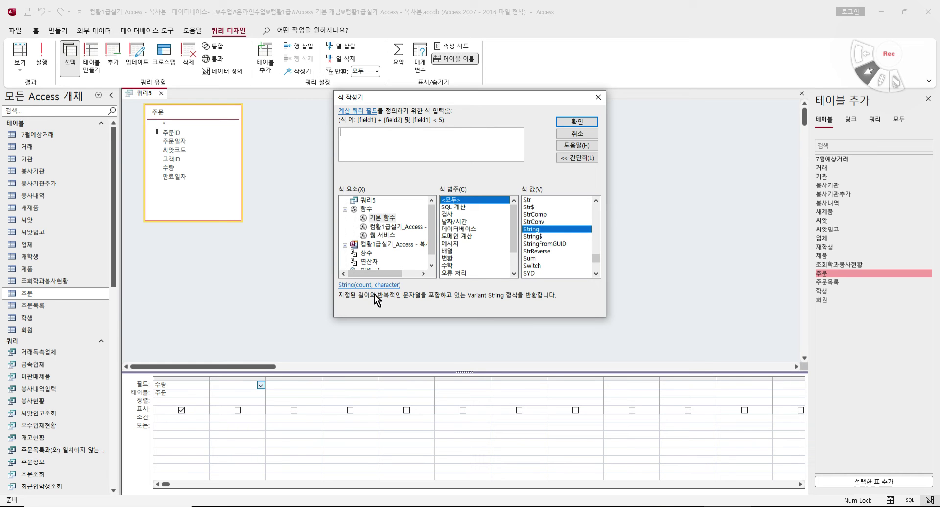
click(573, 134)
- Add the calculated field 비고: String([수량]/5,"★") beside 수량 and display the query's datasheet
right_click(226, 385)
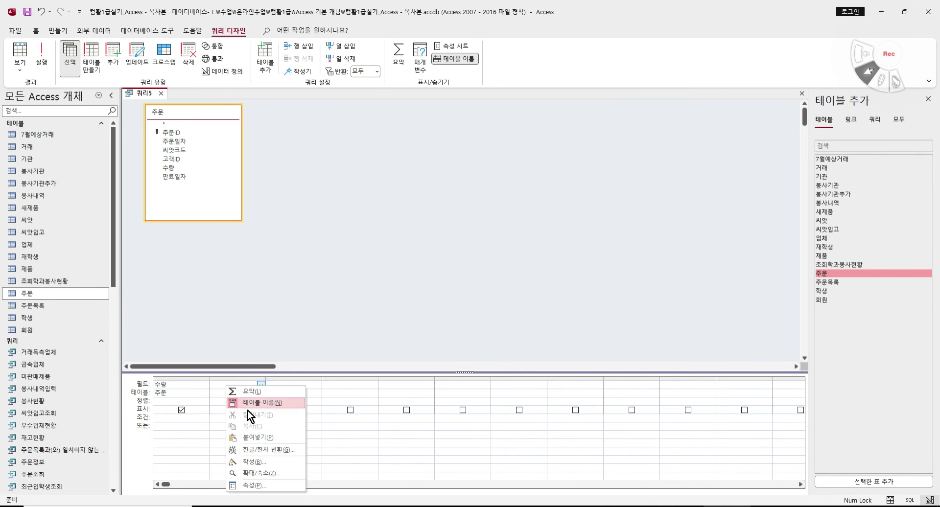
click(277, 473)
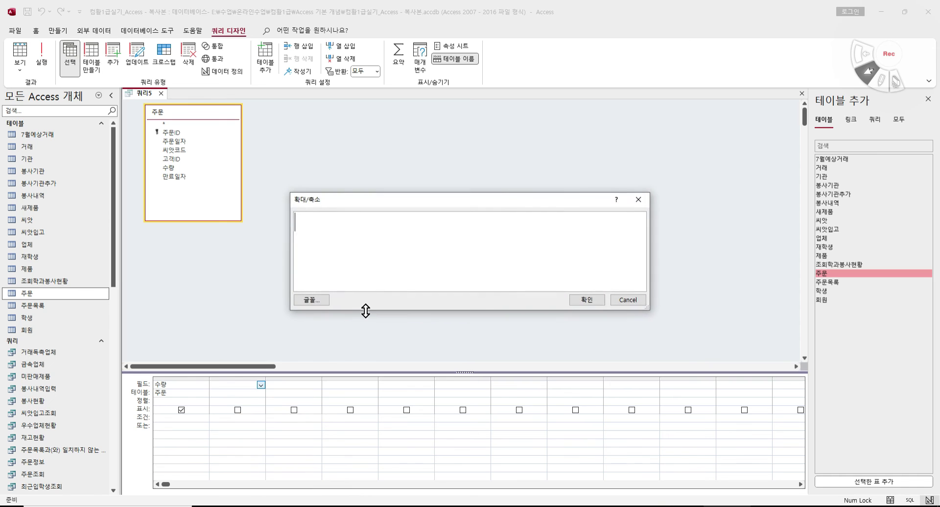
text(비고:string()
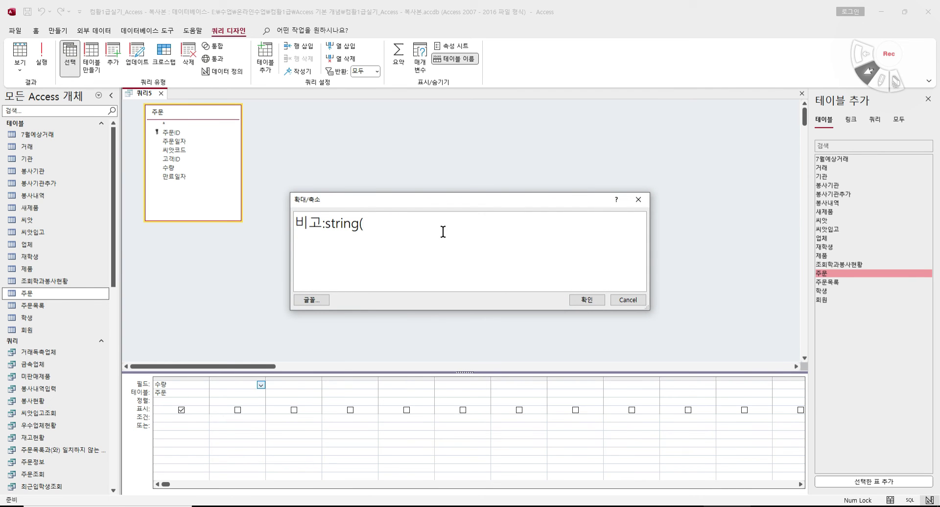
text([수량]/5,"ㅁ)
key(Hangul_Hanja)
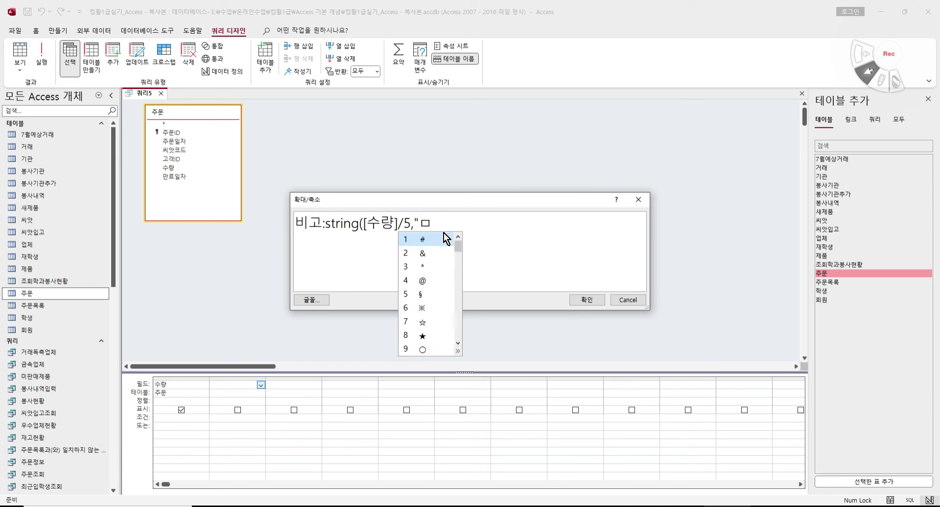
click(427, 339)
text("))
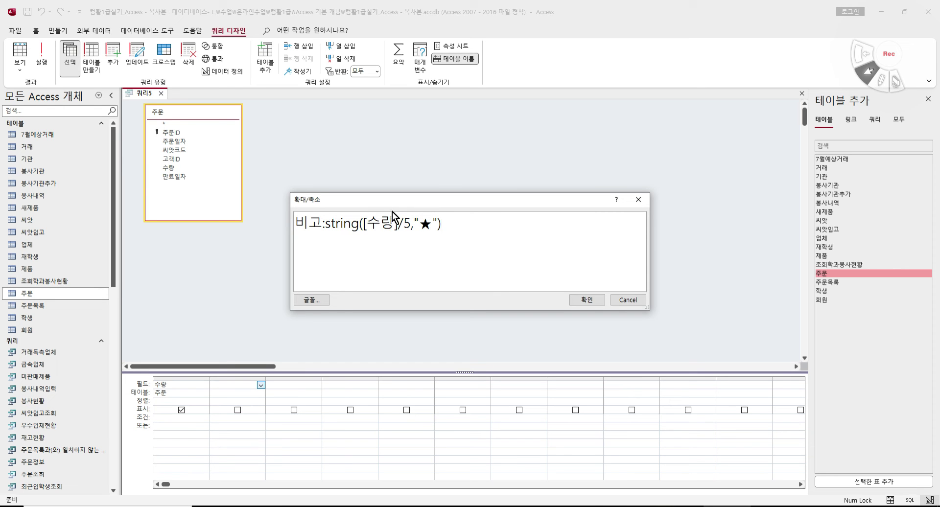
click(578, 301)
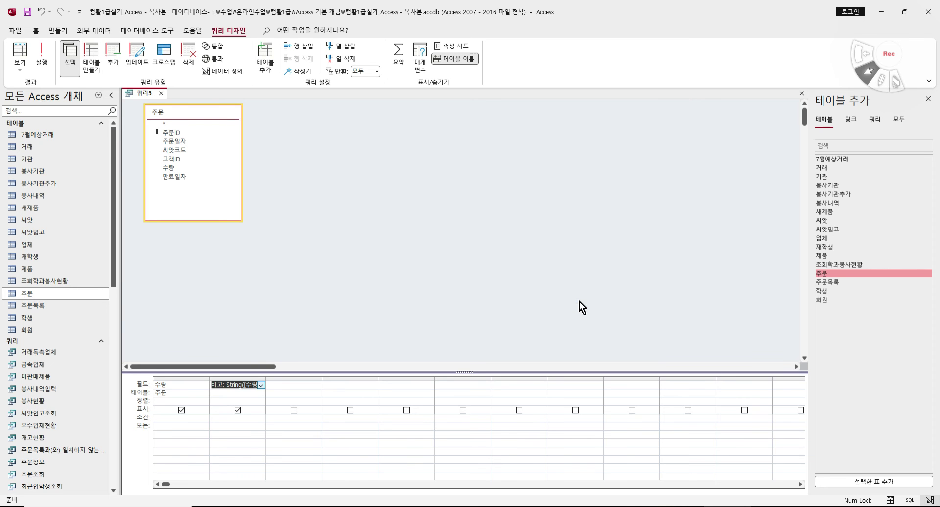
double_click(266, 380)
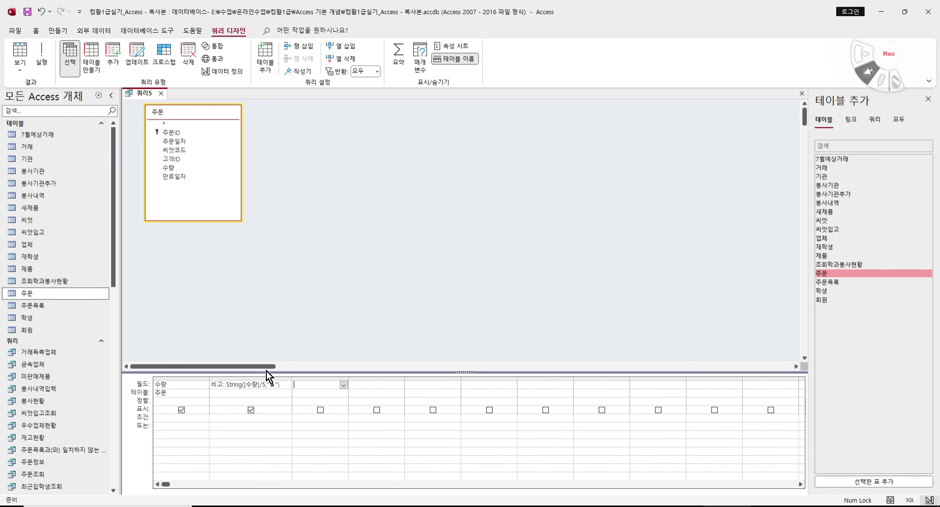
click(19, 52)
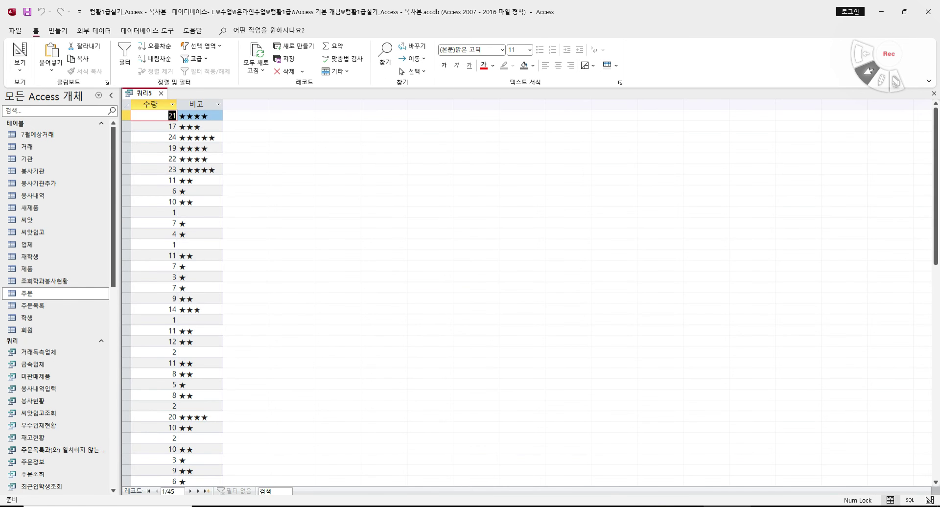
- Switch to Excel and arrange its window at 120% zoom beside the Access datasheet to compare the 비고 stars
click(774, 506)
drag(327, 14, 582, 47)
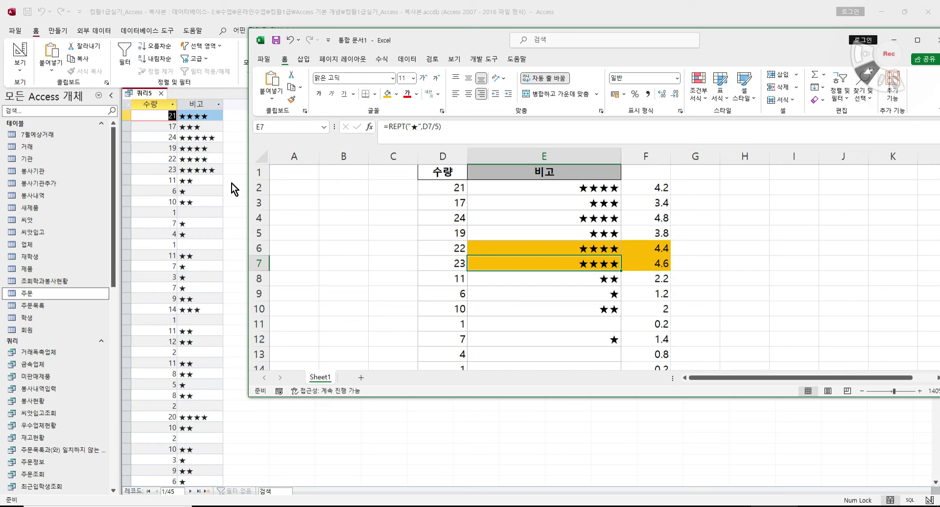
click(863, 390)
click(863, 391)
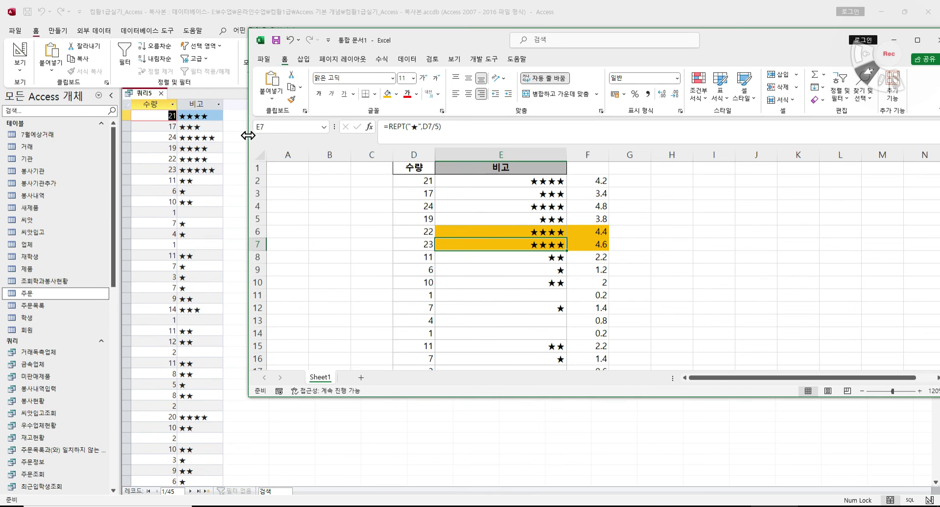
drag(249, 151, 397, 156)
drag(554, 40, 407, 23)
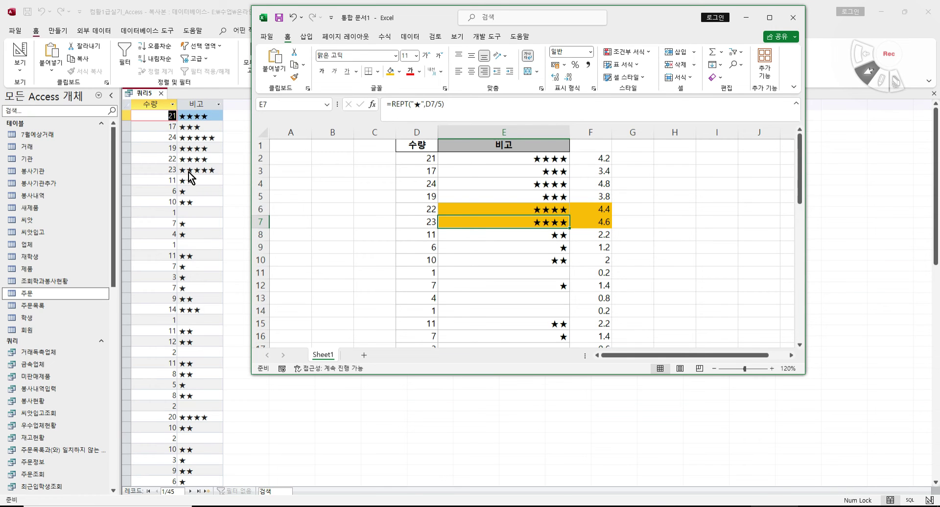
key(ctrl+2)
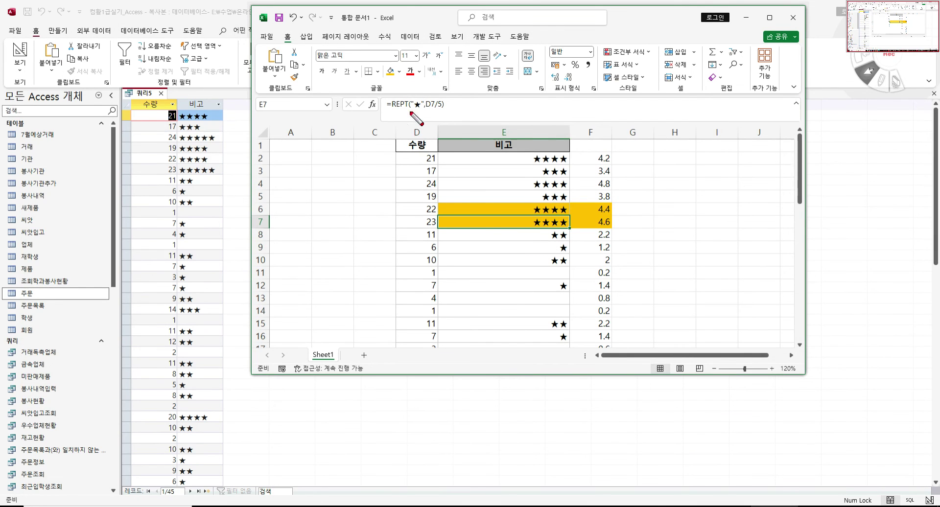
mouse_move(328, 175)
mouse_down()
mouse_move(343, 200)
mouse_move(328, 204)
mouse_up()
drag(371, 171, 370, 193)
click(355, 198)
mouse_move(330, 217)
mouse_down()
mouse_move(343, 229)
mouse_move(333, 238)
mouse_move(371, 220)
mouse_move(383, 226)
mouse_up()
click(358, 238)
click(357, 239)
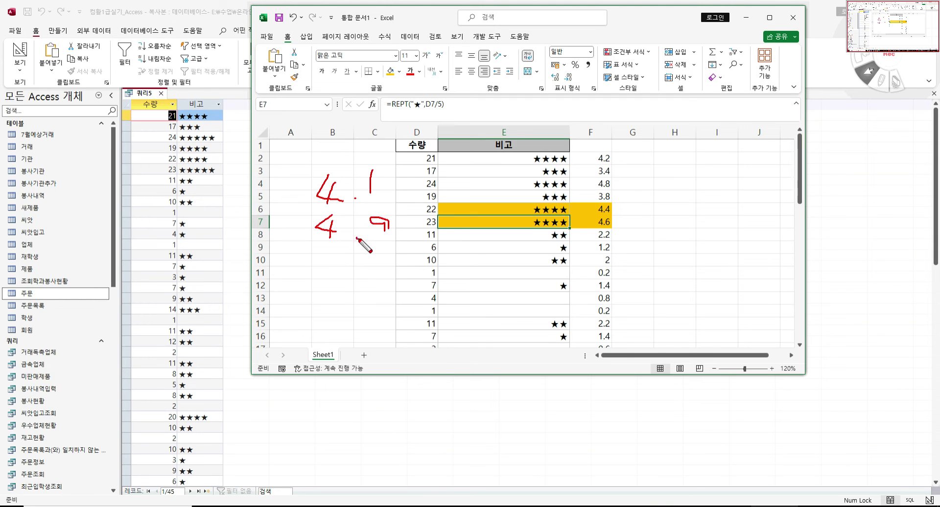
drag(346, 252, 413, 249)
drag(403, 165, 362, 229)
mouse_move(355, 162)
mouse_down()
mouse_move(391, 241)
mouse_move(303, 252)
mouse_move(310, 166)
mouse_move(341, 254)
mouse_up()
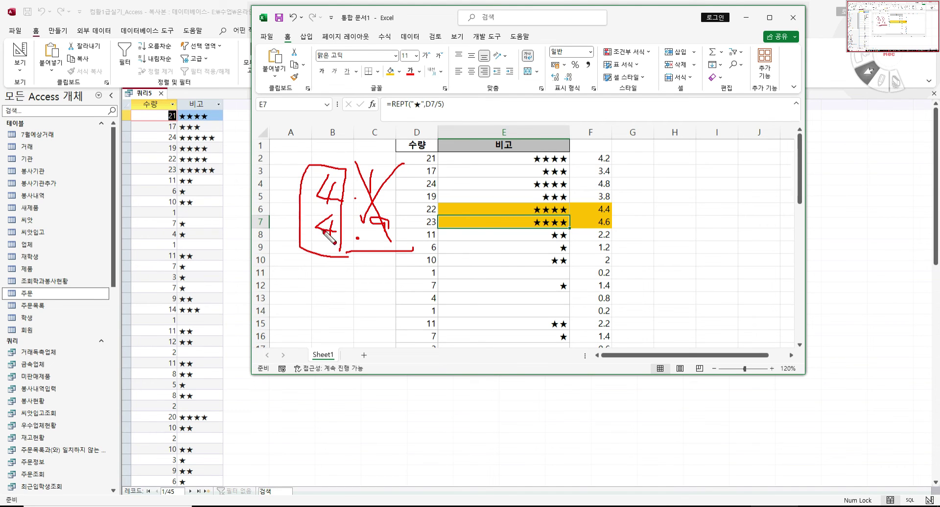
mouse_move(395, 187)
mouse_down()
mouse_move(439, 187)
mouse_move(431, 194)
mouse_up()
drag(469, 171, 480, 192)
mouse_move(414, 226)
mouse_down()
mouse_move(473, 239)
mouse_move(487, 216)
mouse_up()
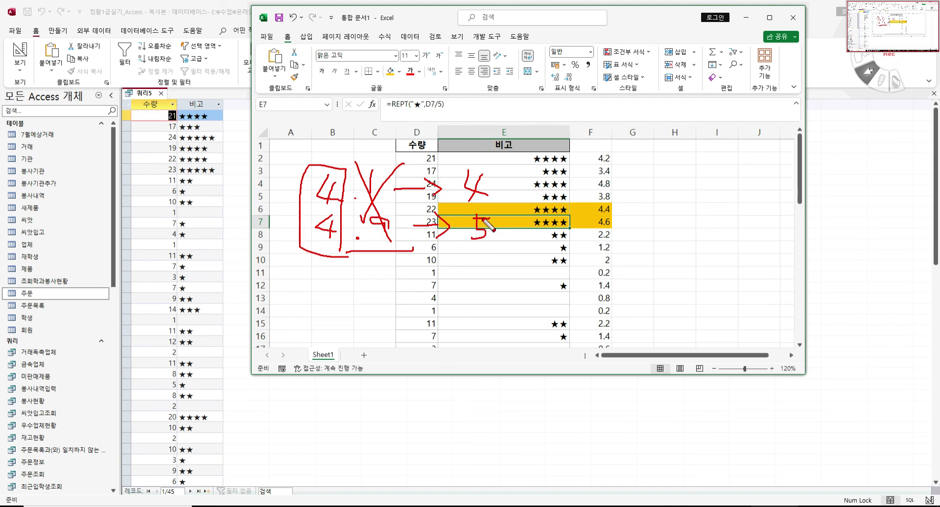
mouse_move(226, 177)
mouse_down()
mouse_move(160, 167)
mouse_move(219, 156)
mouse_move(219, 174)
mouse_up()
mouse_move(628, 230)
mouse_down()
mouse_move(509, 222)
mouse_move(603, 208)
mouse_move(645, 218)
mouse_move(615, 228)
mouse_up()
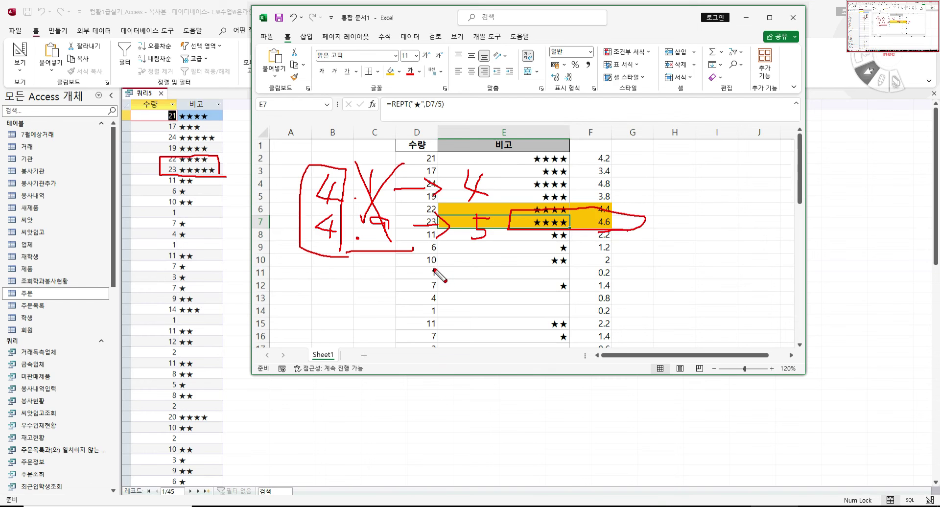
key(Escape)
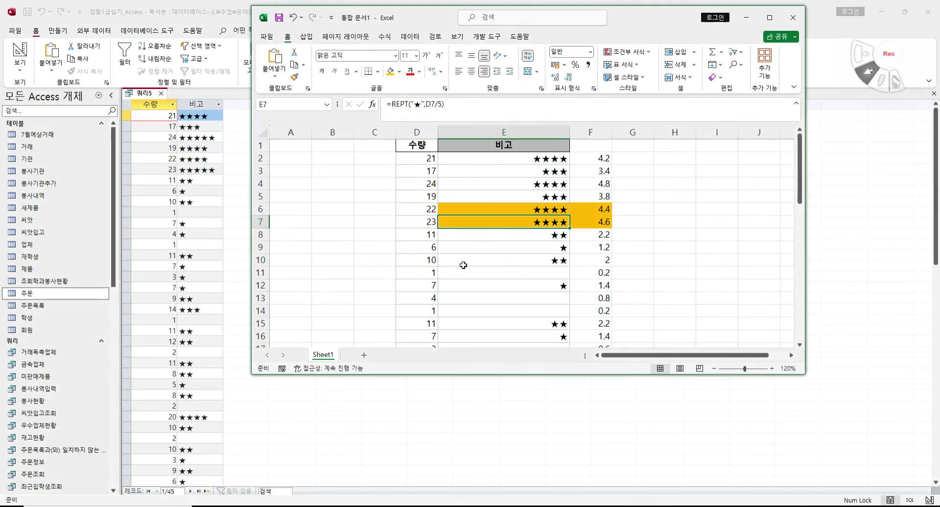
- Minimize Excel, switch to PowerPoint and select the word 몫 in the task text
click(746, 20)
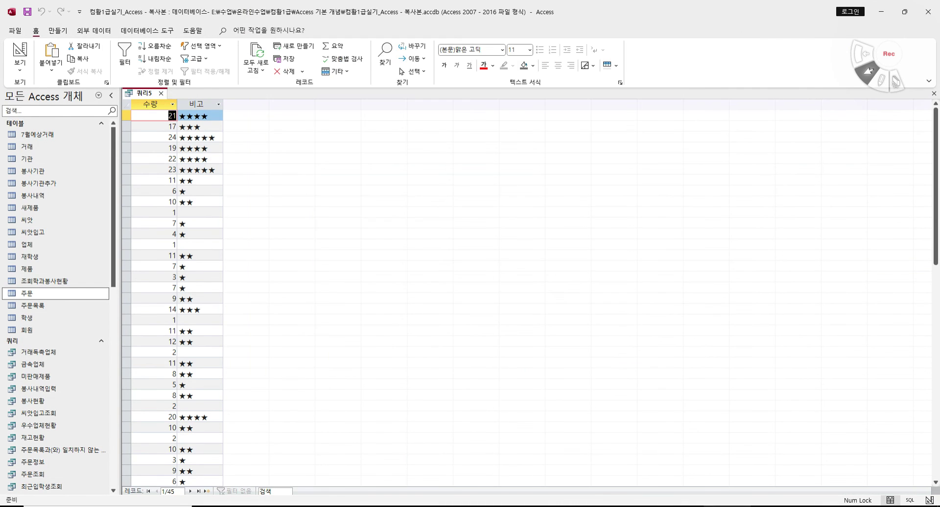
click(511, 503)
click(431, 328)
key(shift+Right)
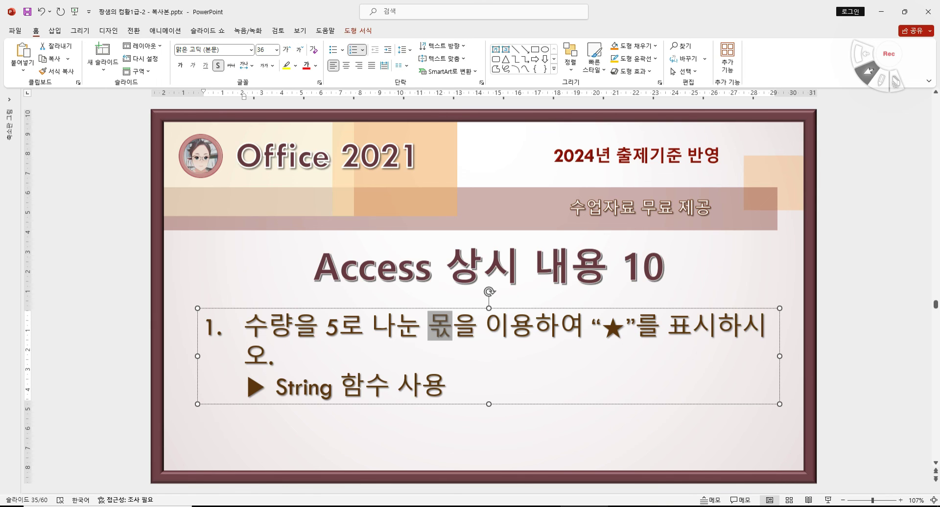
- Switch to Access, change the 비고 expression to String(Int([수량]/5),"★") in Design view, and display the datasheet
click(727, 506)
click(20, 53)
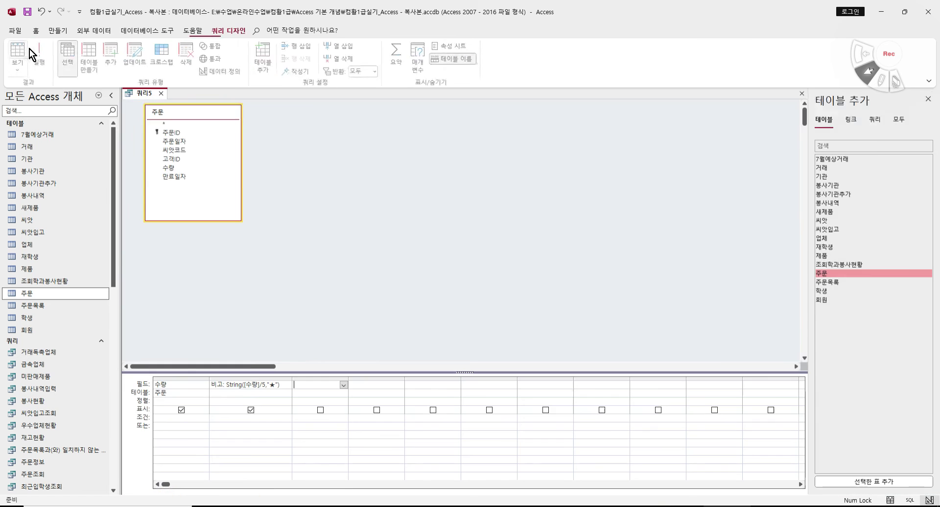
right_click(264, 385)
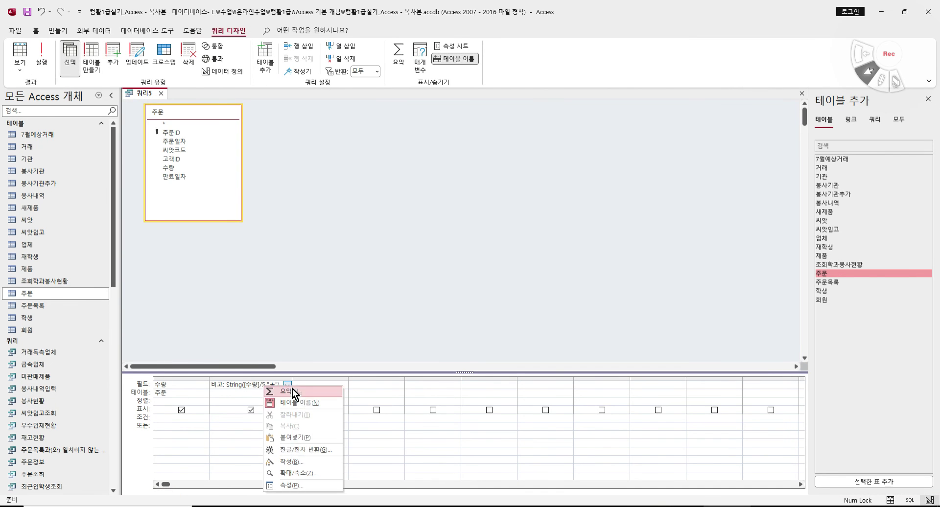
click(311, 471)
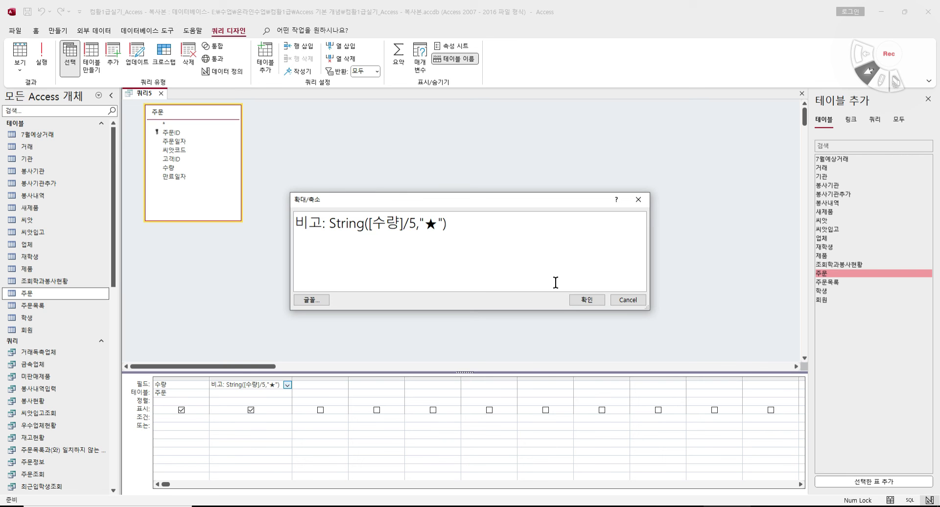
text(ㅑ)
key(BackSpace)
text(int()
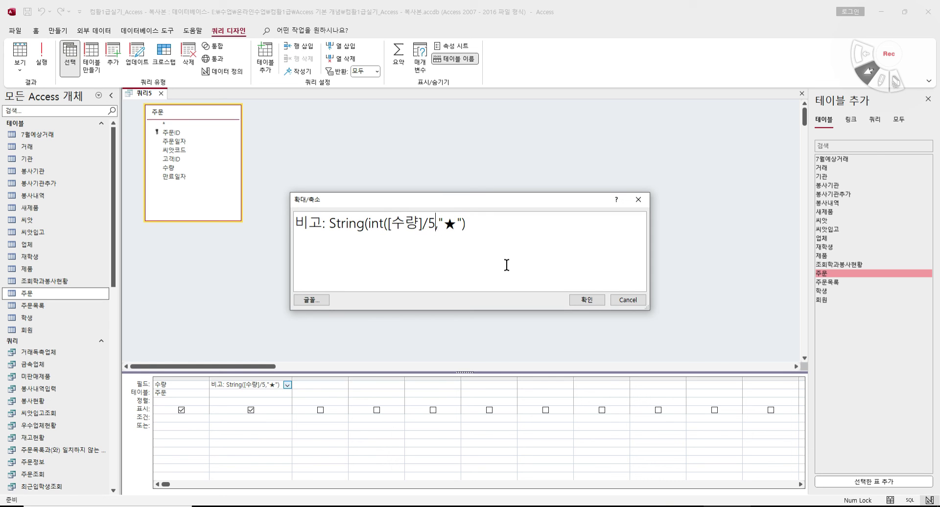
text())
click(594, 302)
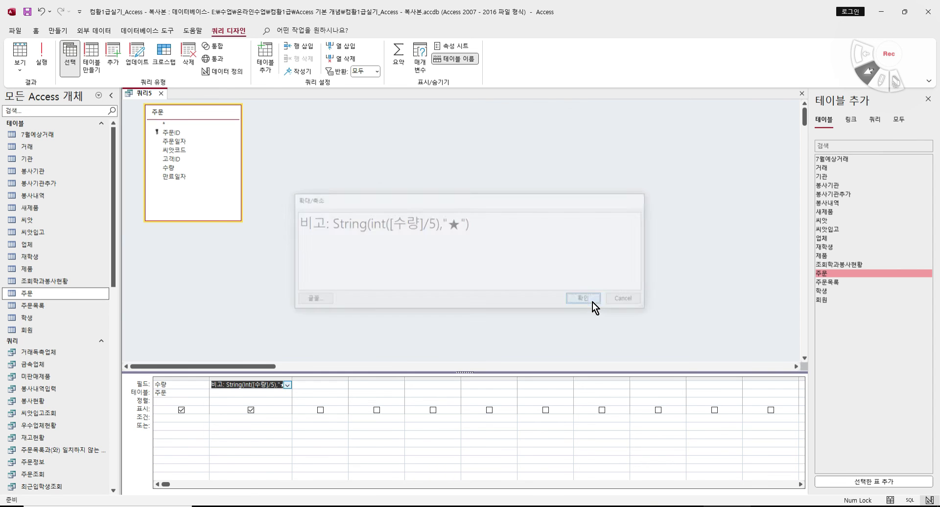
click(30, 56)
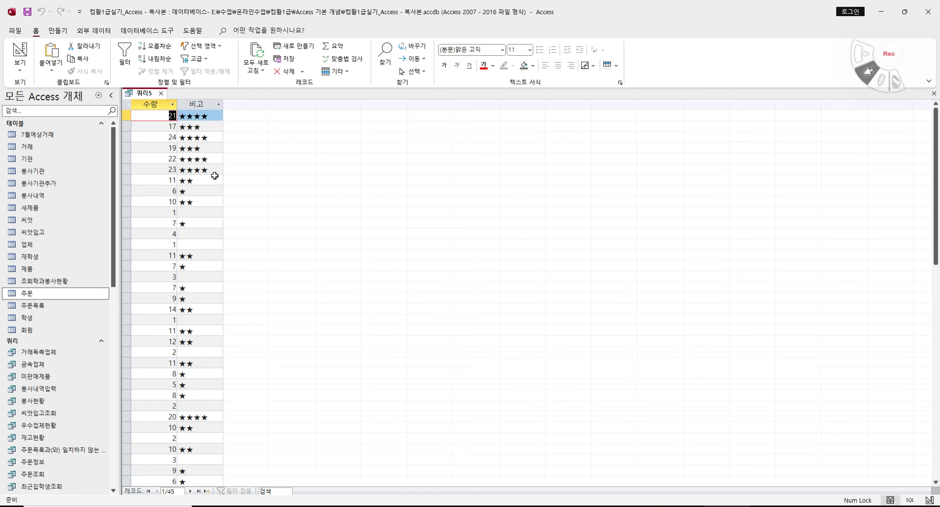
- Rewrite the 비고 expression as String([수량]\5,"★"), using integer division without Int, and display the datasheet
click(19, 53)
right_click(254, 384)
click(295, 470)
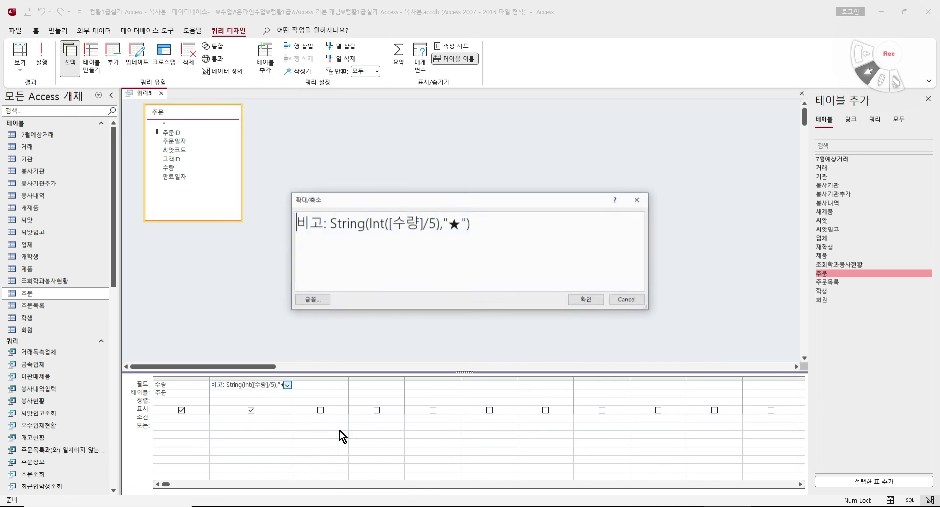
key(Delete)
key(Delete)
key(Delete)
key(Delete)
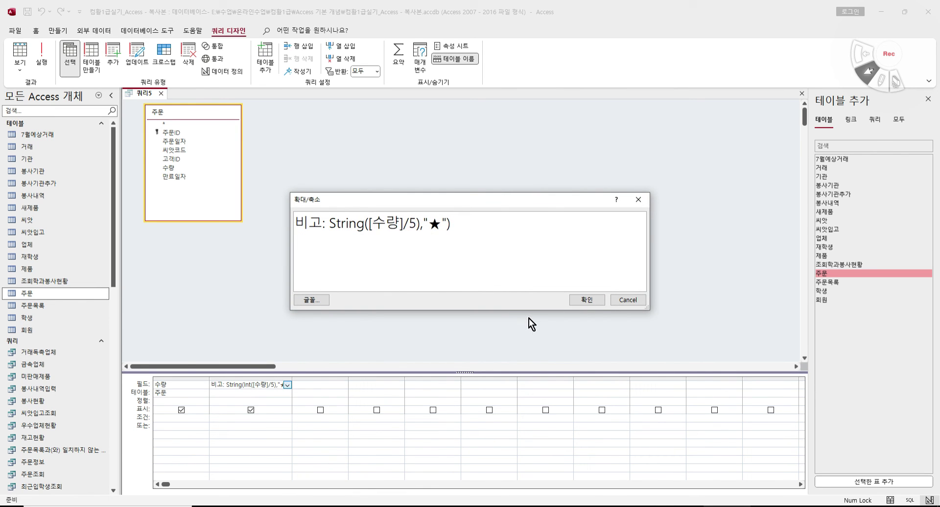
key(Right)
key(Right)
key(Right)
key(Right)
key(Delete)
key(Left)
key(Left)
key(Delete)
text(\)
click(587, 299)
click(15, 48)
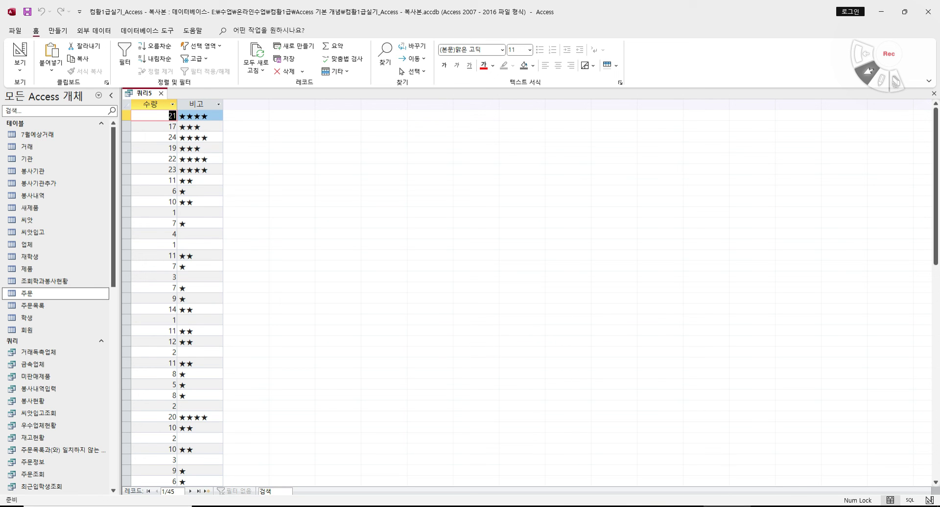
click(775, 506)
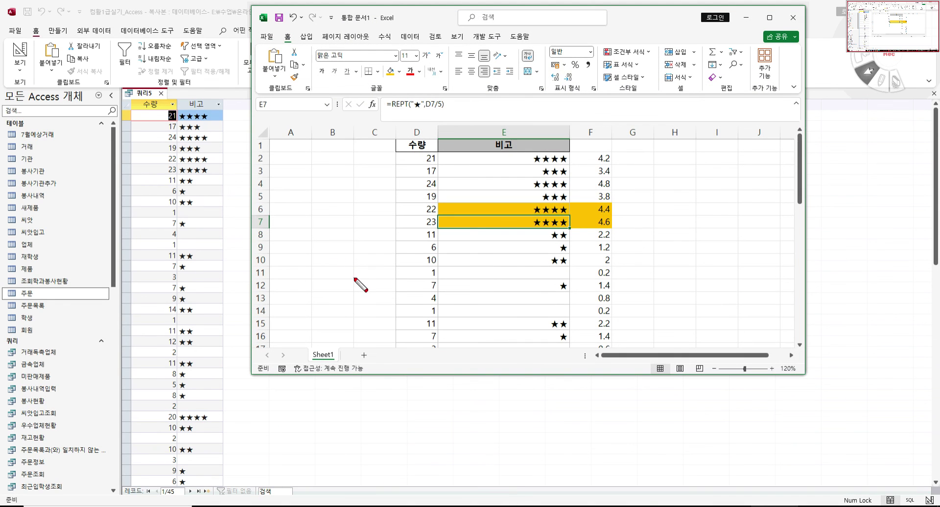
mouse_move(363, 240)
mouse_down()
mouse_move(326, 277)
mouse_move(321, 235)
mouse_move(373, 283)
mouse_up()
mouse_move(410, 256)
mouse_down()
mouse_move(471, 260)
mouse_move(454, 279)
mouse_up()
drag(517, 237, 570, 280)
mouse_move(607, 237)
mouse_down()
mouse_move(621, 284)
mouse_move(631, 251)
mouse_move(617, 246)
mouse_move(635, 259)
mouse_up()
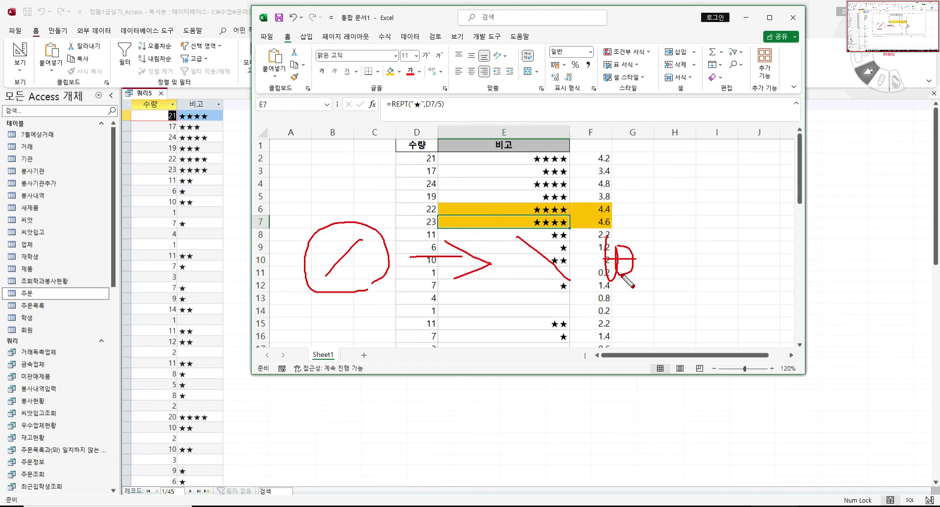
mouse_move(488, 307)
mouse_down()
mouse_move(512, 308)
mouse_move(501, 336)
mouse_move(514, 334)
mouse_up()
mouse_move(520, 314)
mouse_down()
mouse_move(521, 336)
mouse_move(552, 328)
mouse_move(569, 337)
mouse_move(571, 313)
mouse_move(607, 342)
mouse_up()
drag(667, 288, 659, 339)
drag(507, 262, 484, 307)
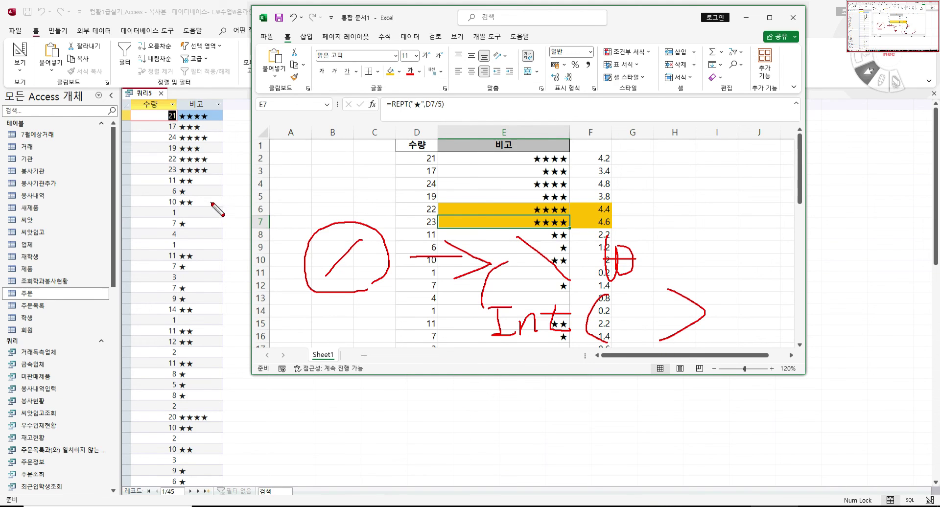
key(Escape)
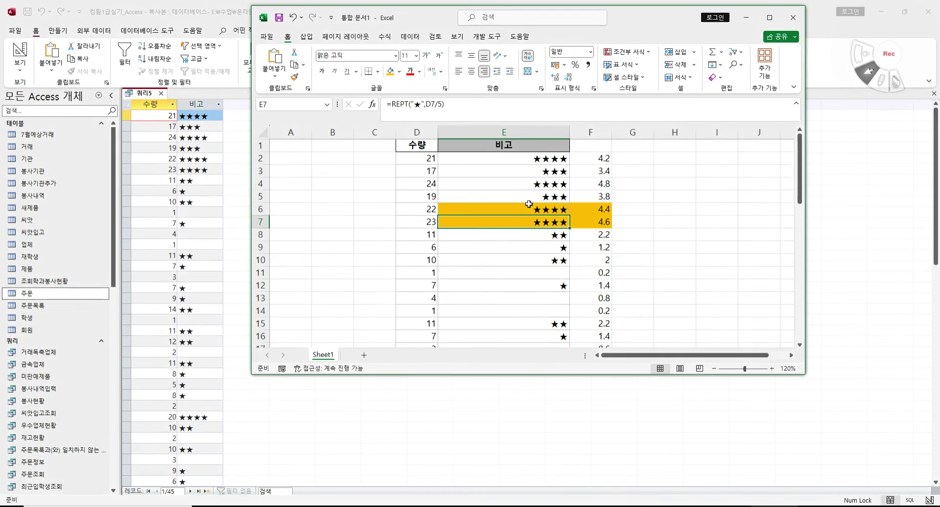
- Minimize Excel, switch to PowerPoint and select the words 나눈 몫 in the task text
click(745, 18)
click(584, 506)
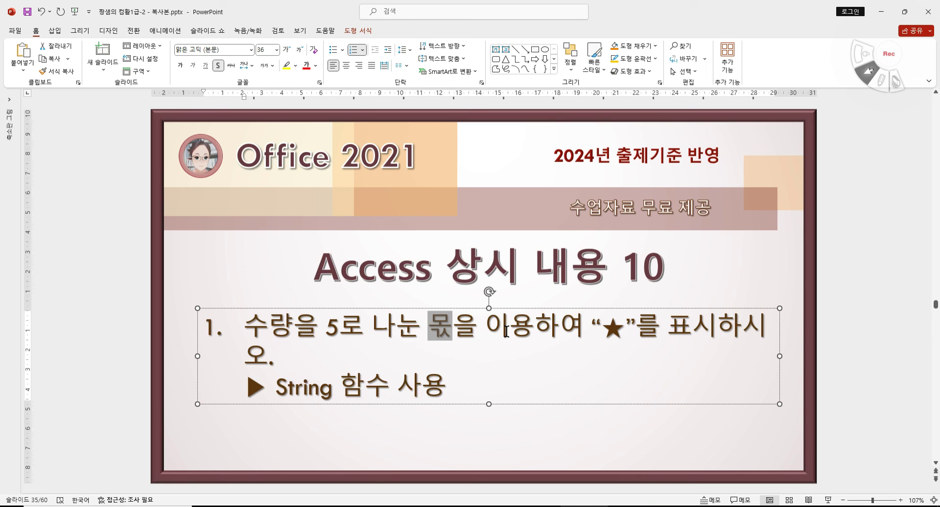
drag(372, 327, 451, 327)
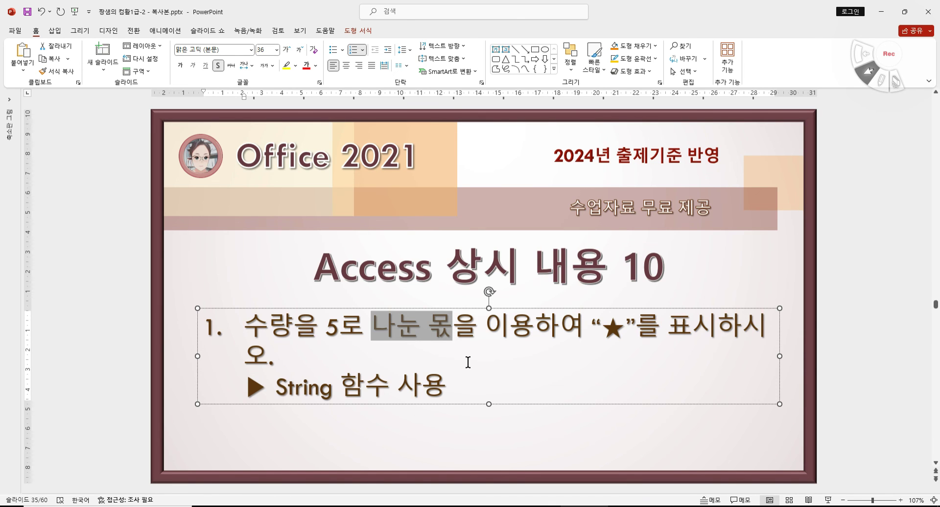